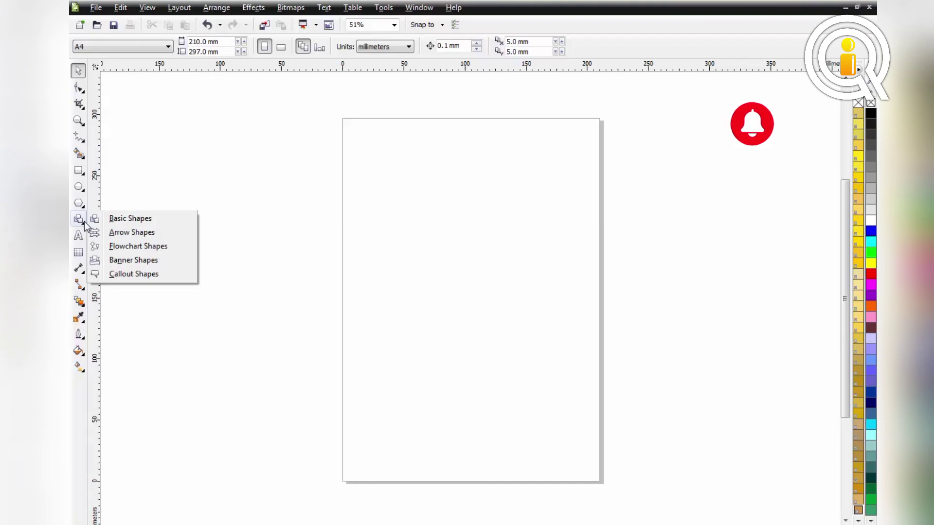
Draw a five-pointed star about 143 mm wide and 136 mm high in the middle of the page.
click(82, 207)
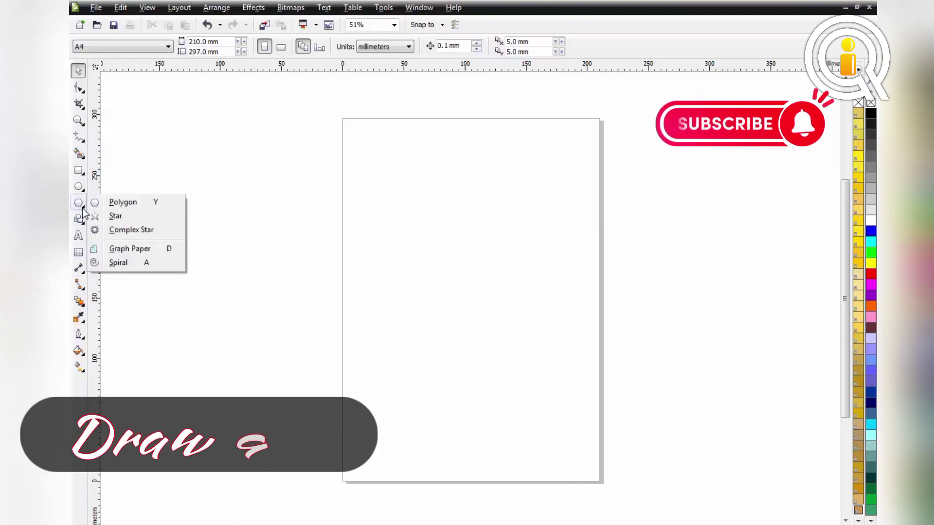
click(108, 217)
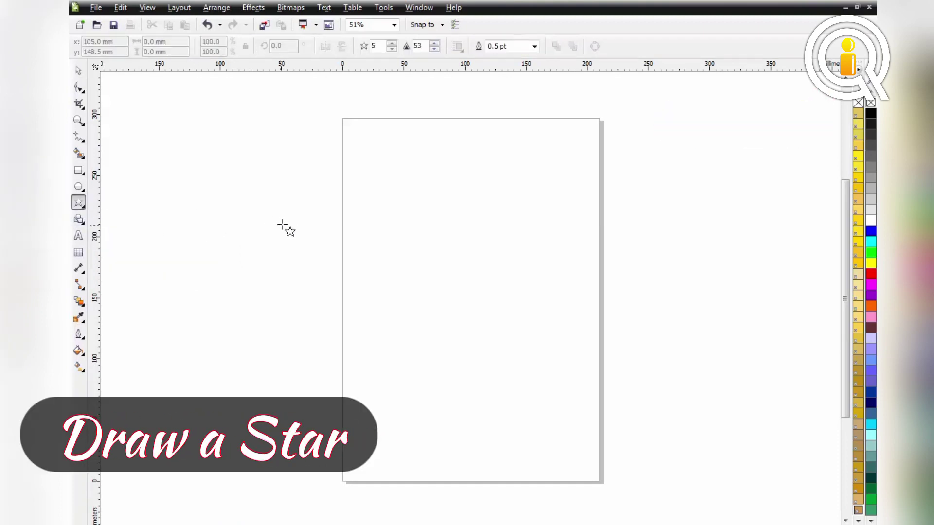
drag(364, 218, 410, 261)
drag(443, 293, 546, 396)
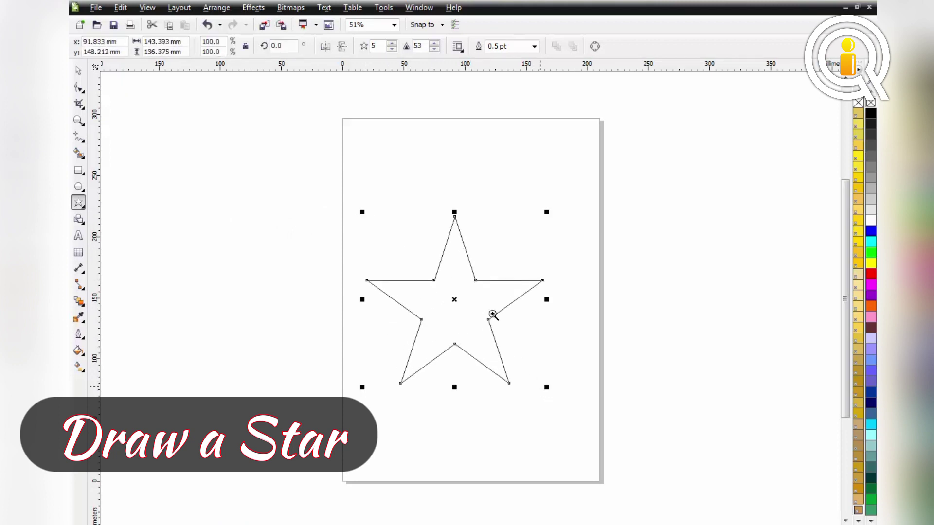
Draw a straight Bézier line from the star's top tip down to its lowest inner corner.
key(z)
drag(339, 194, 571, 424)
key(space)
click(82, 141)
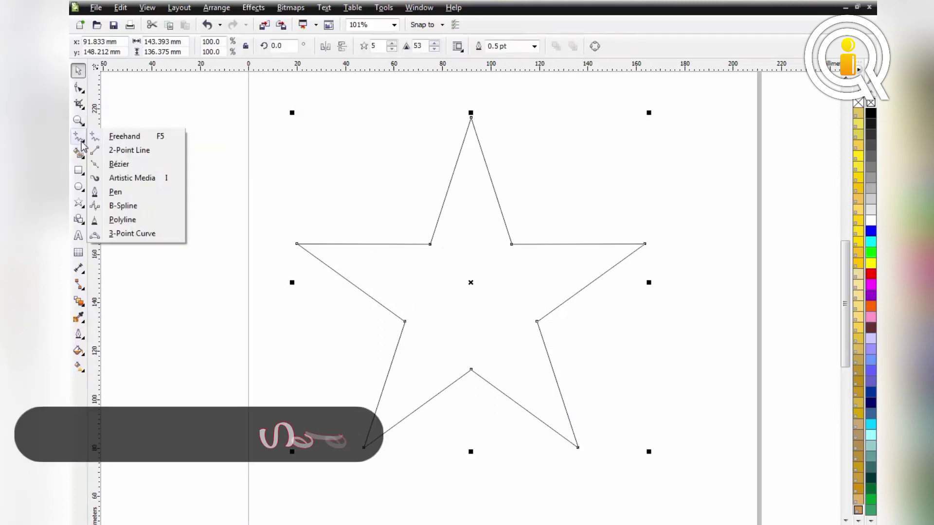
click(127, 165)
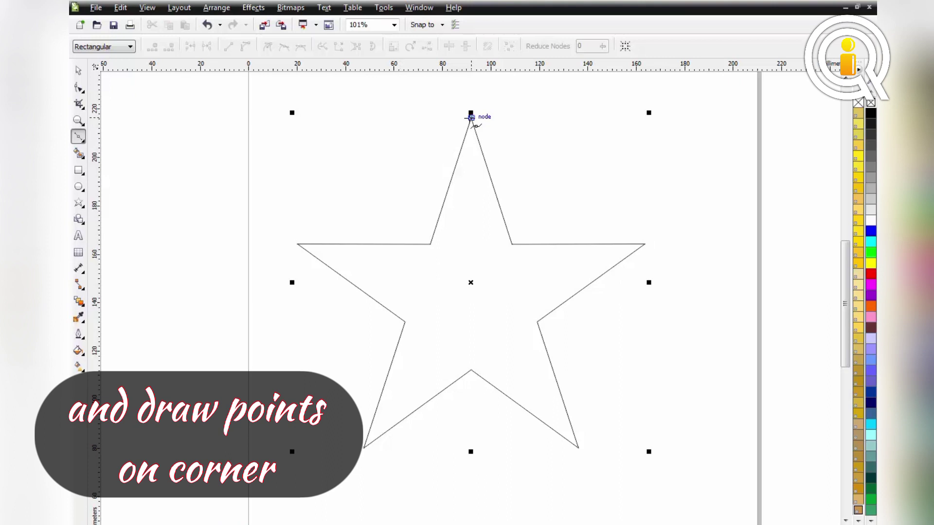
click(471, 117)
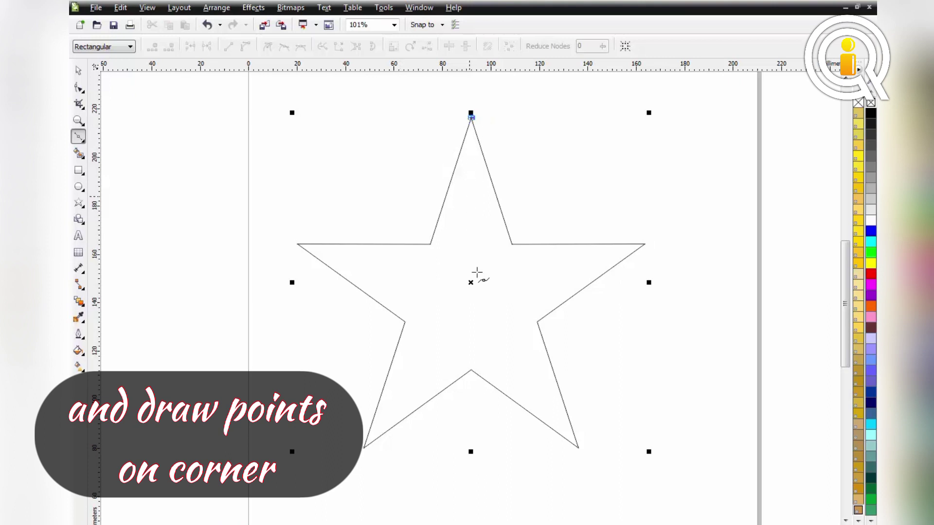
click(471, 369)
key(space)
Draw Bézier lines from the upper-right inner corner to the lower-left tip and from the right tip to the lower-left inner corner.
key(space)
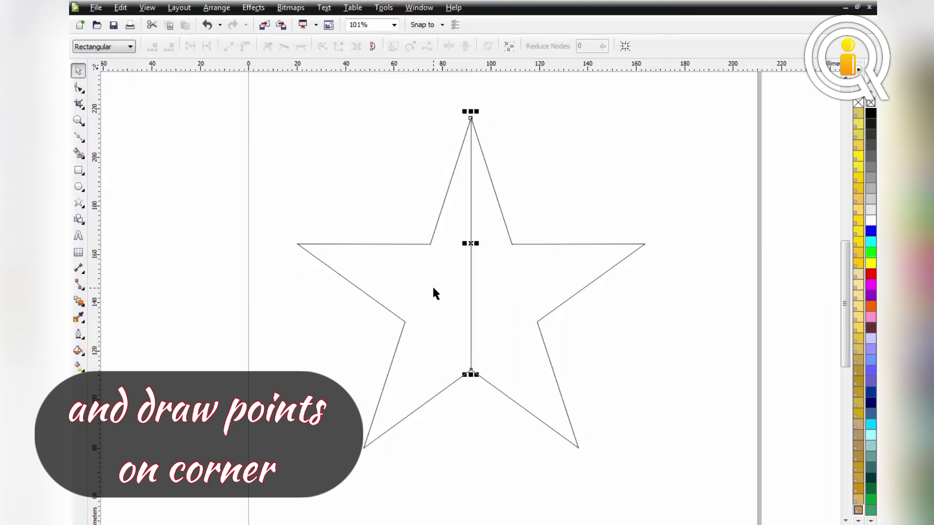
click(512, 245)
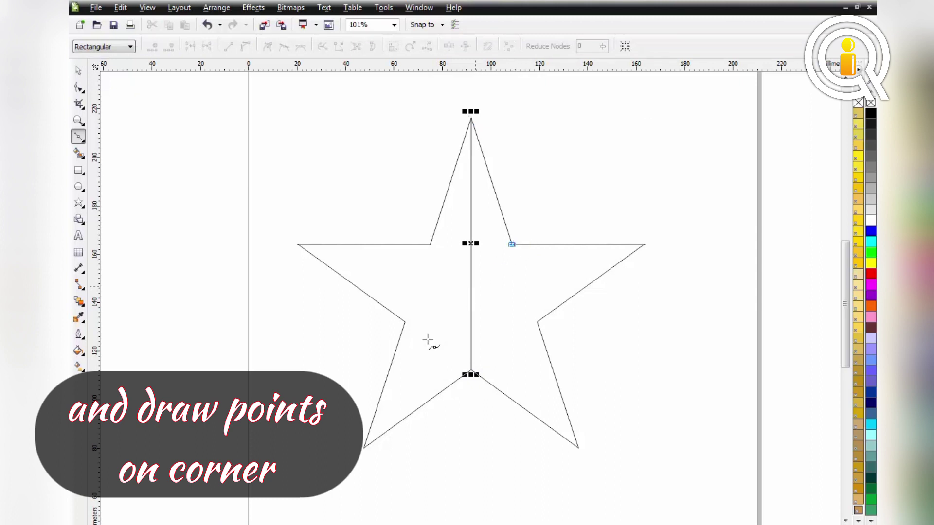
click(363, 447)
key(space)
key(space)
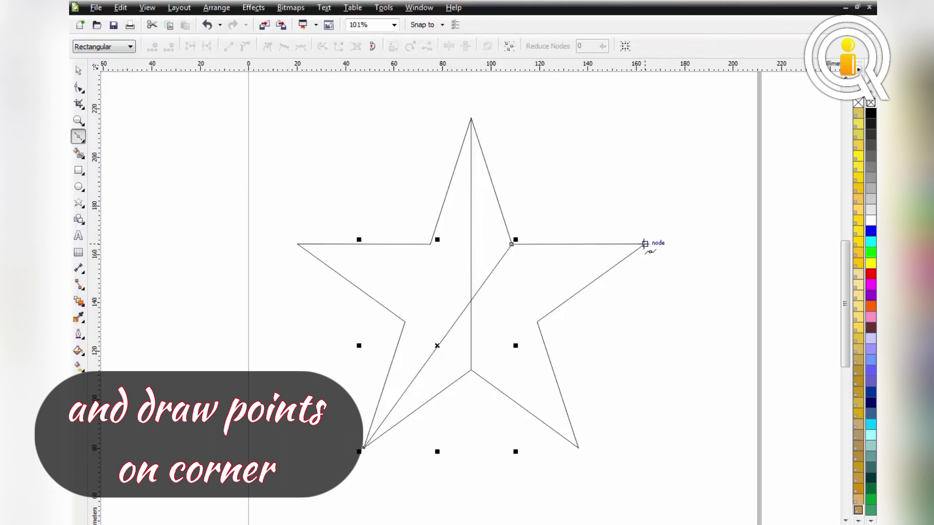
click(645, 244)
click(401, 324)
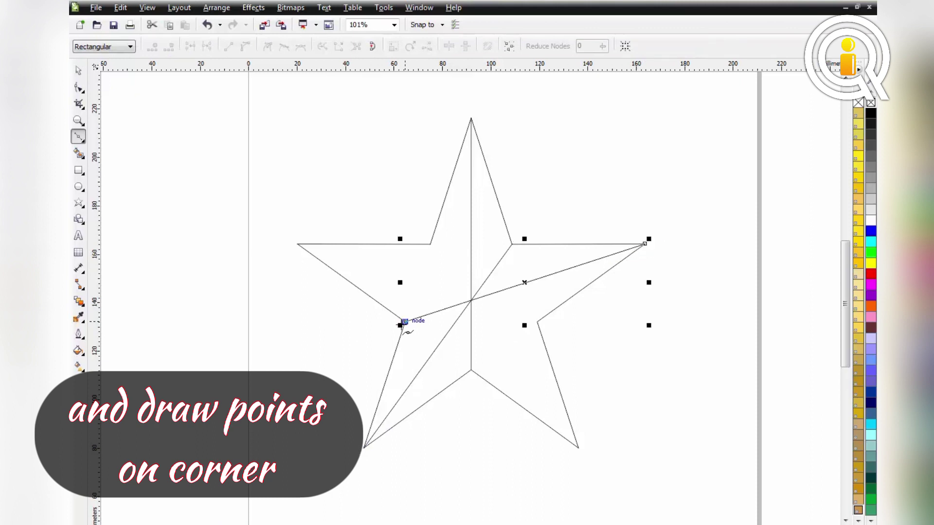
key(space)
Draw Bézier lines from the left tip to the lower-right inner corner and from the upper-left inner corner to the lower-right tip.
key(space)
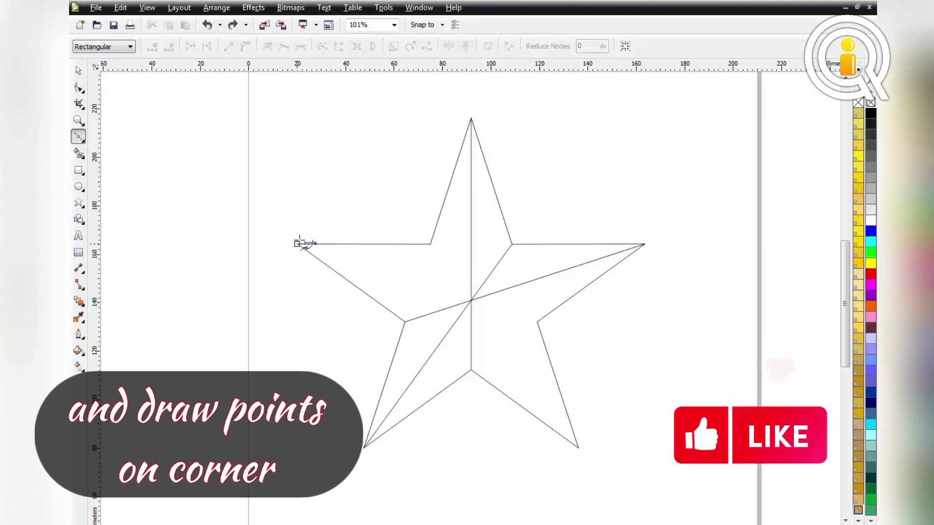
click(351, 263)
click(537, 321)
key(space)
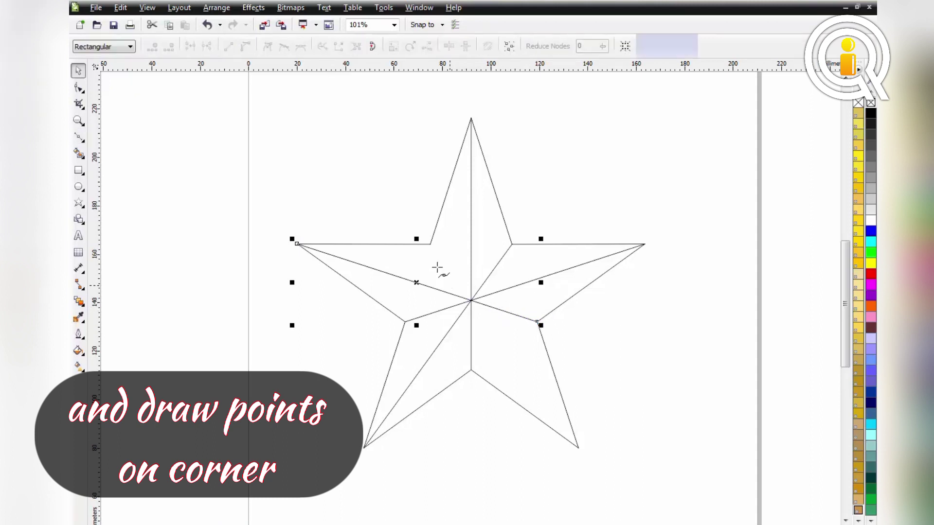
key(space)
click(430, 244)
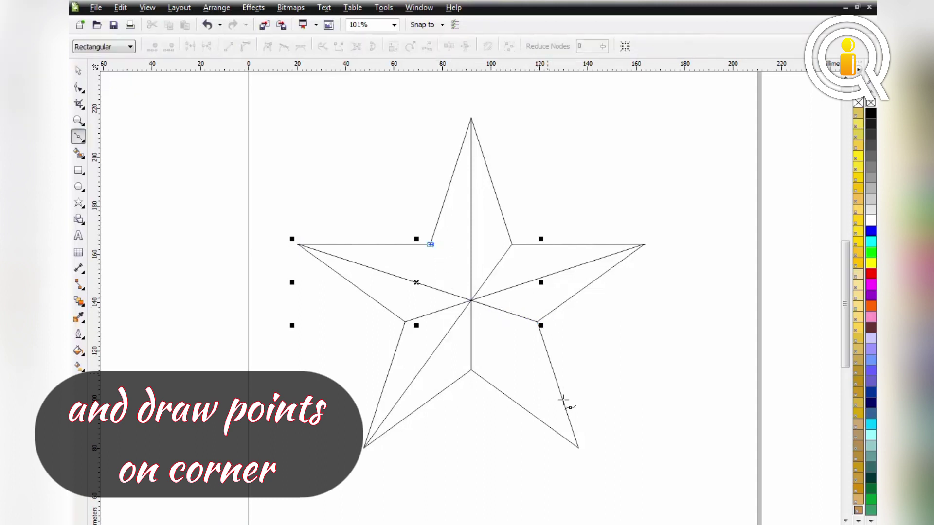
click(577, 446)
key(space)
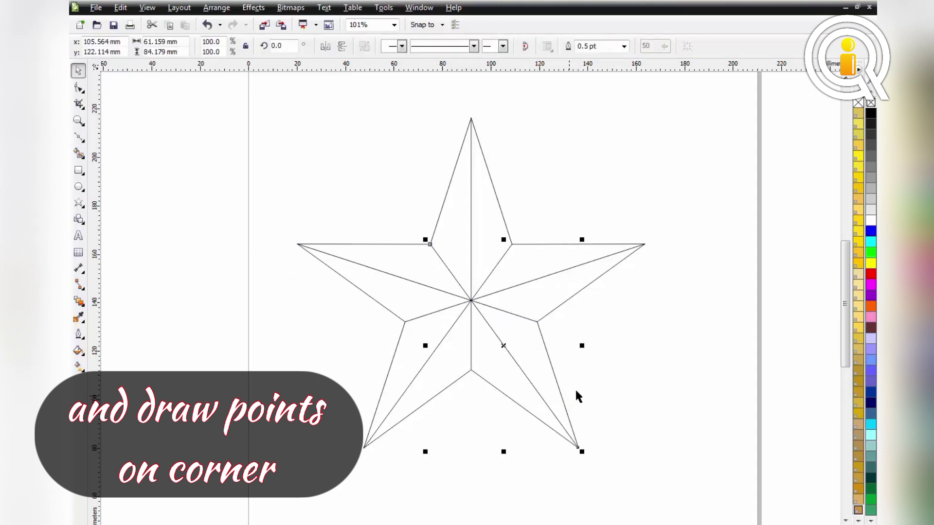
click(622, 371)
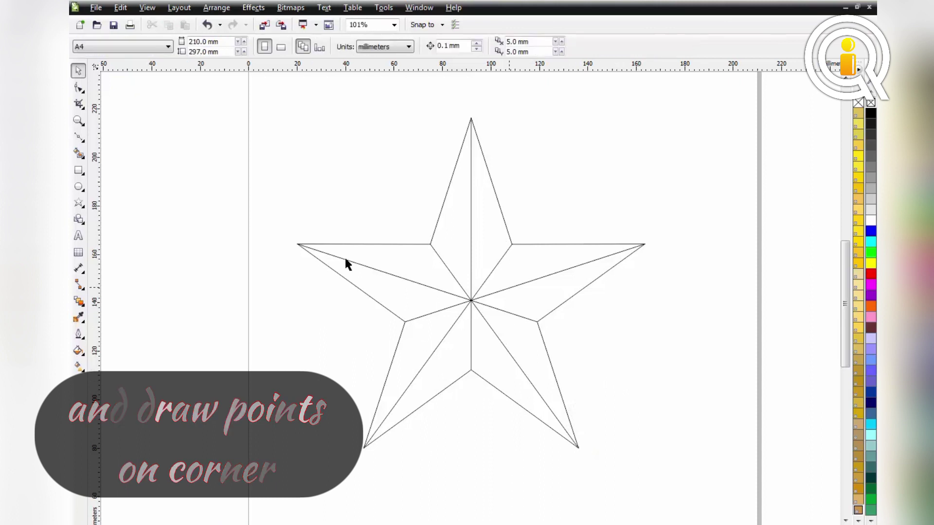
Smart-fill alternate facets of the star, one in each of the five arms, with magenta.
click(76, 155)
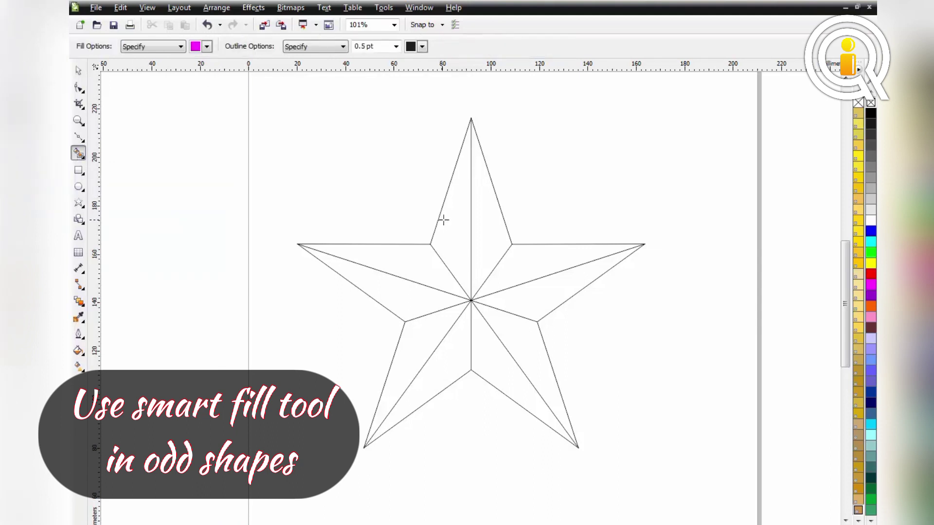
click(443, 220)
click(534, 263)
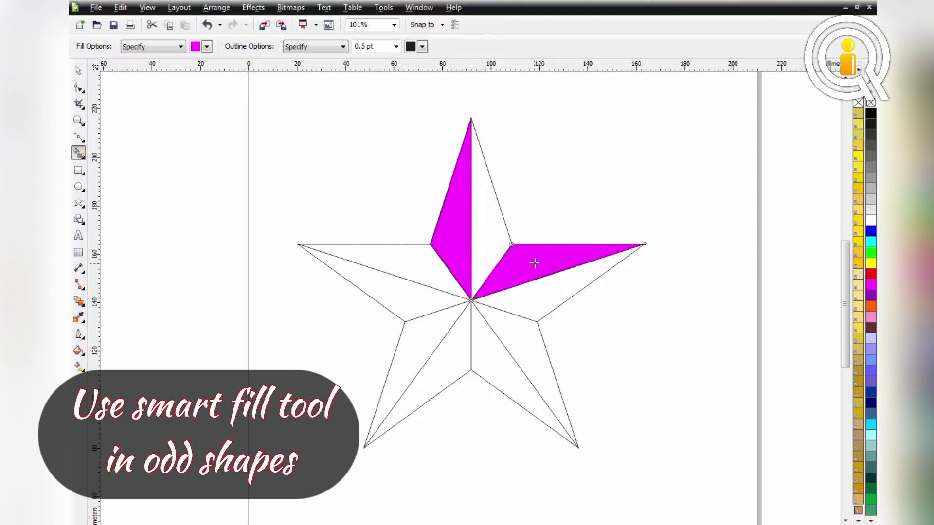
click(525, 343)
click(413, 307)
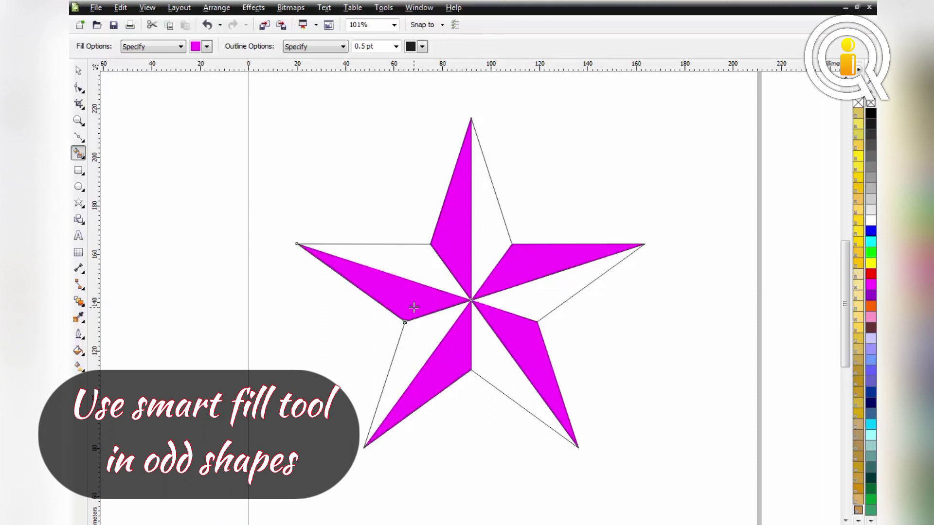
key(space)
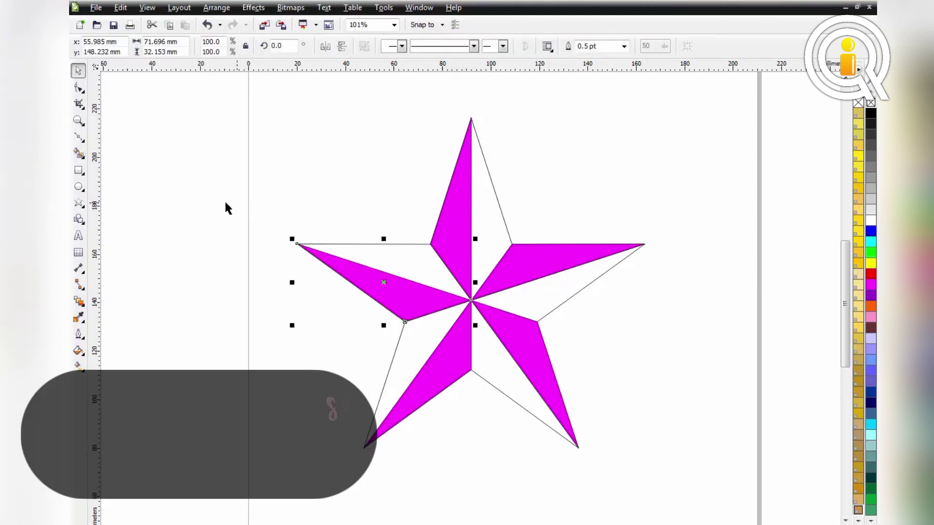
Apply a linear gradient to the left arm's magenta facet, from light cyan-blue at the tip to dark blue at the star's centre.
click(79, 368)
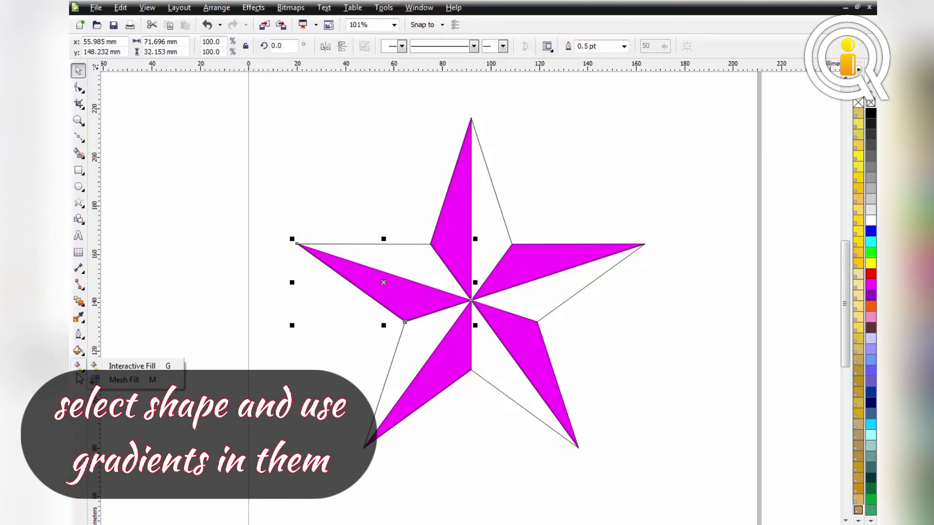
click(123, 373)
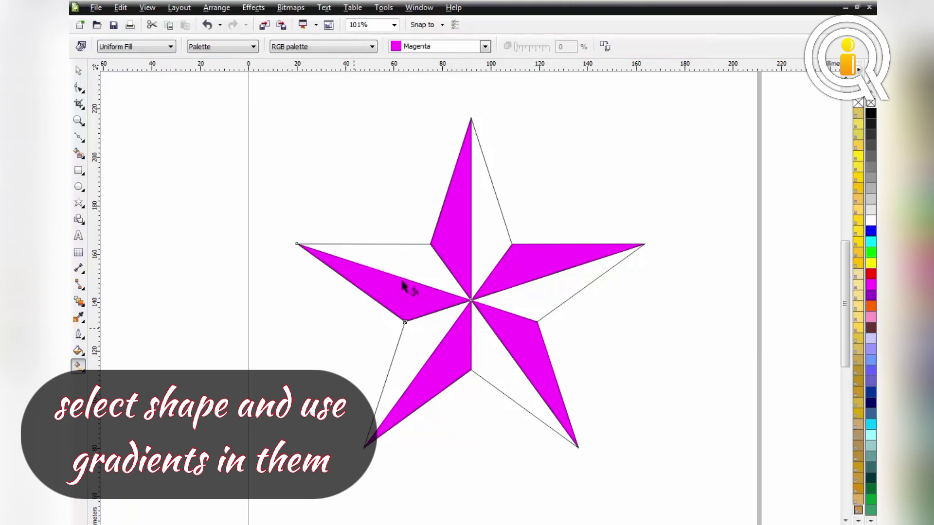
drag(298, 246, 470, 300)
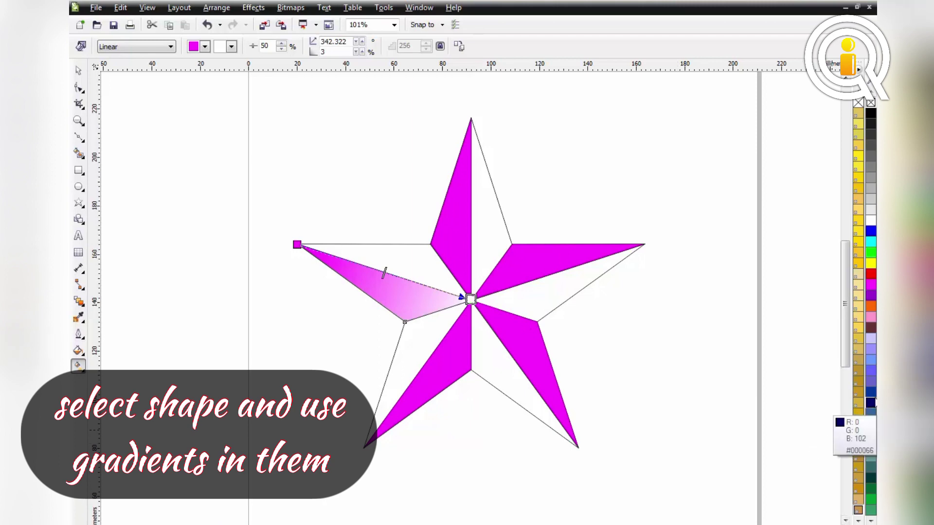
click(874, 401)
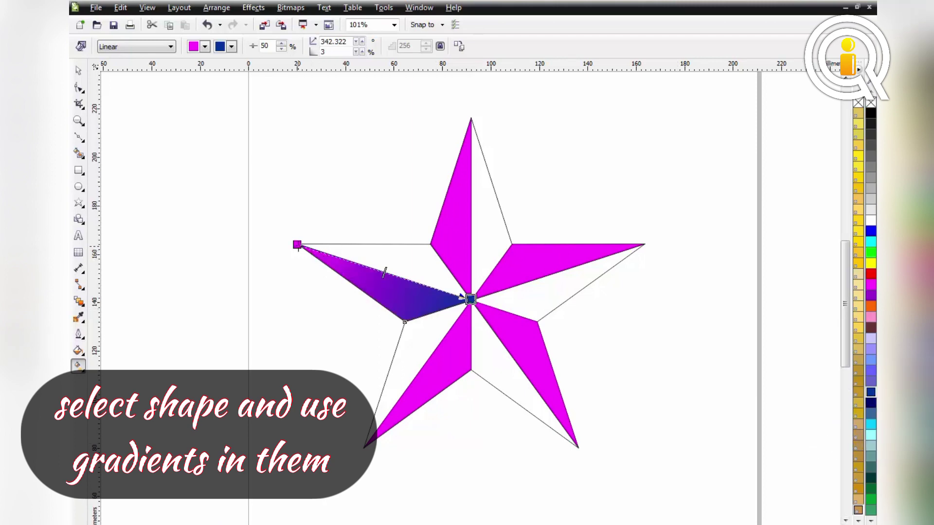
click(297, 245)
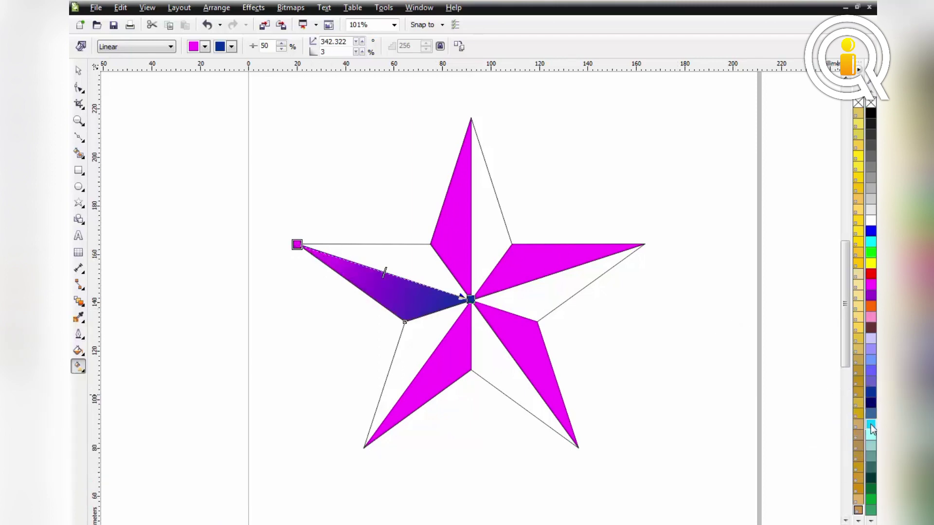
click(871, 425)
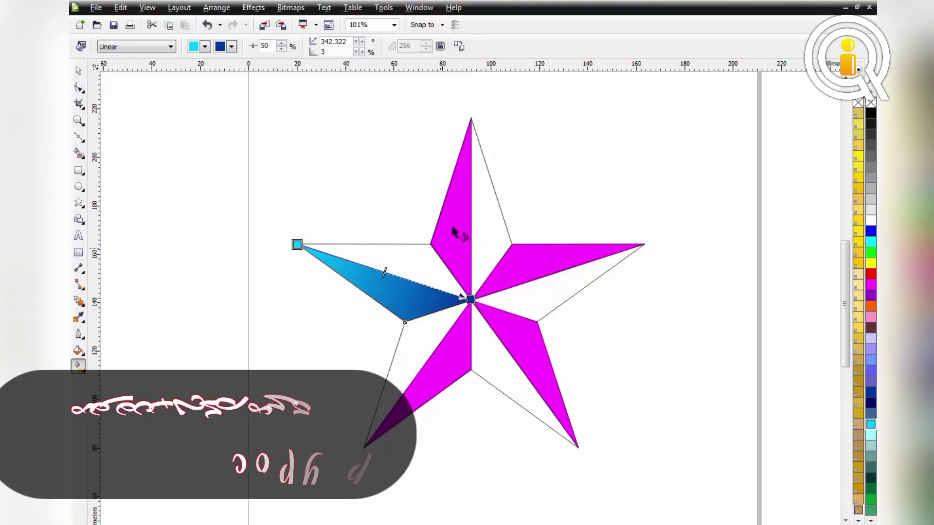
Copy the blue gradient fill onto the magenta facets of the top arm and the right arm.
click(454, 233)
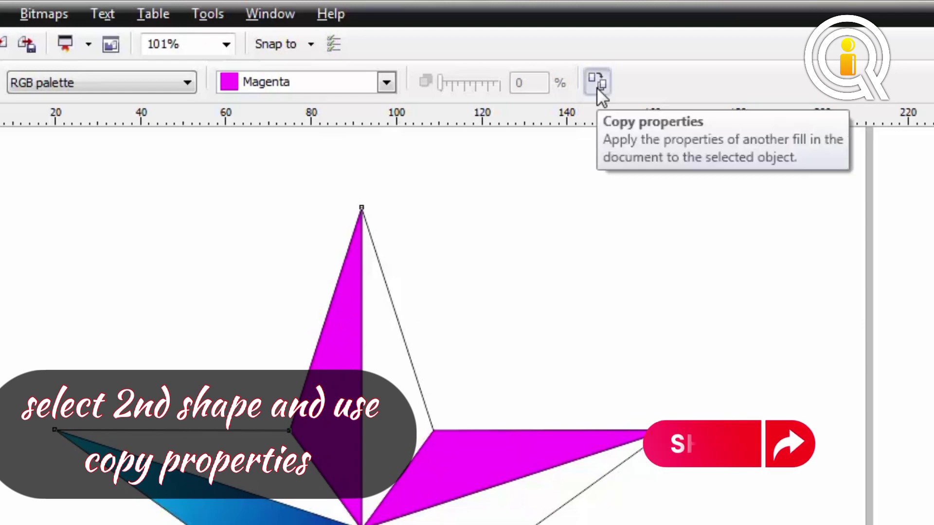
click(598, 82)
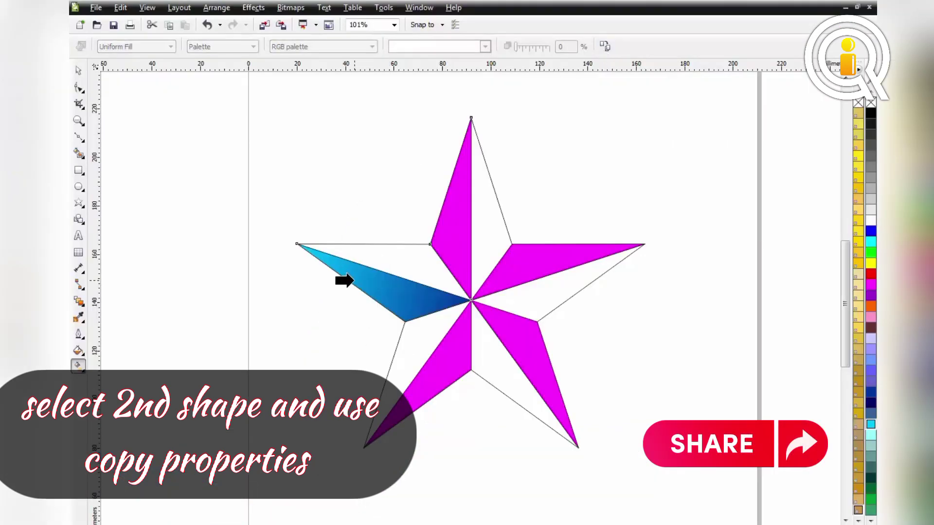
click(352, 281)
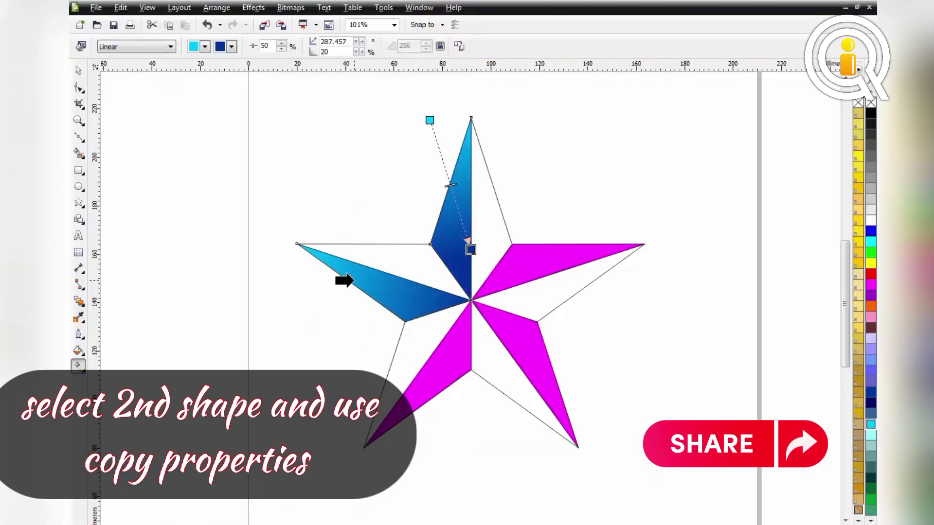
click(529, 267)
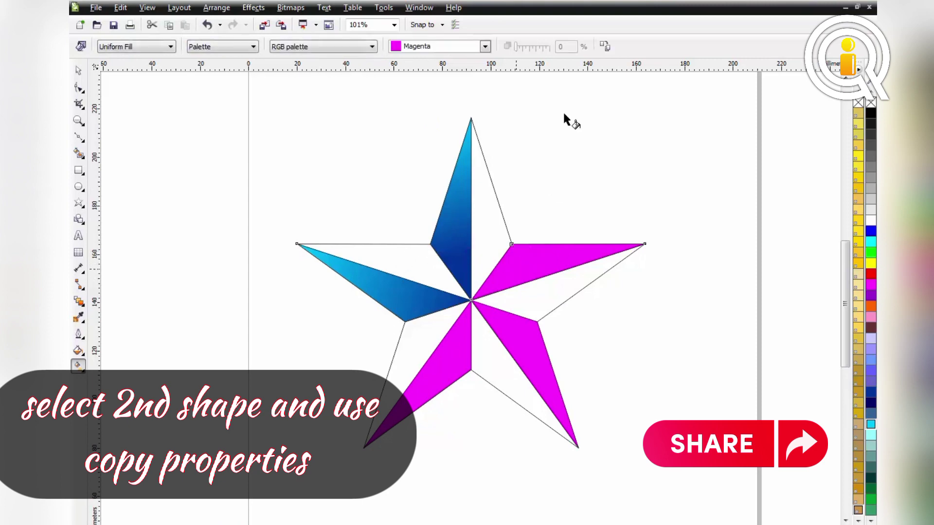
click(603, 45)
click(441, 219)
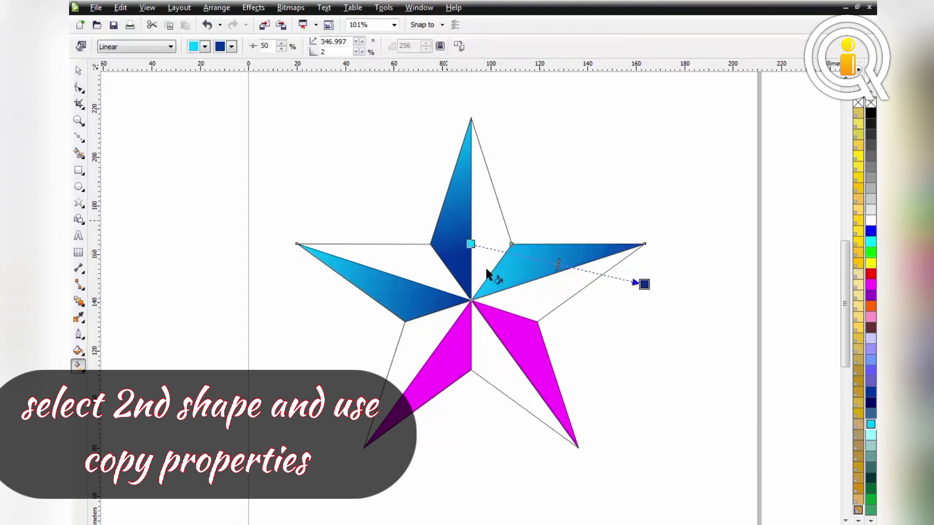
Copy the blue gradient fill onto the magenta facets of the lower-right and lower-left arms.
click(534, 354)
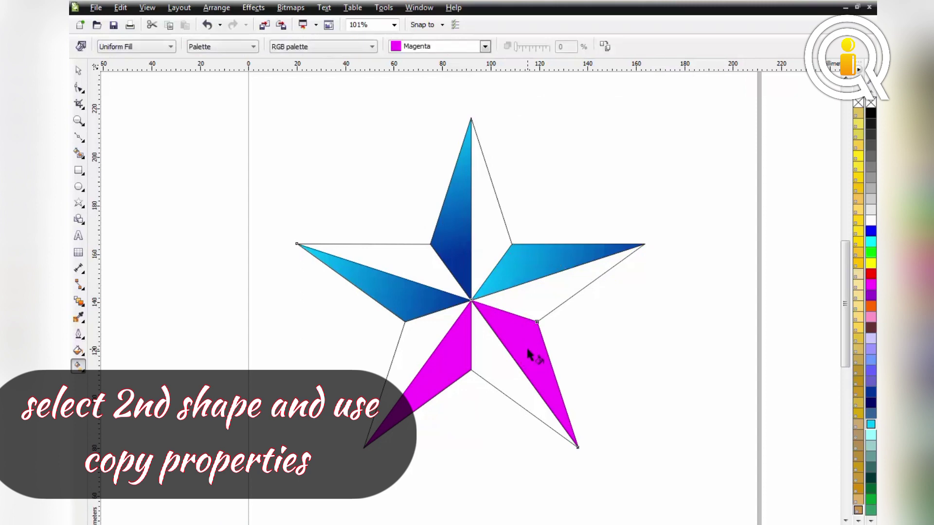
click(611, 46)
click(506, 260)
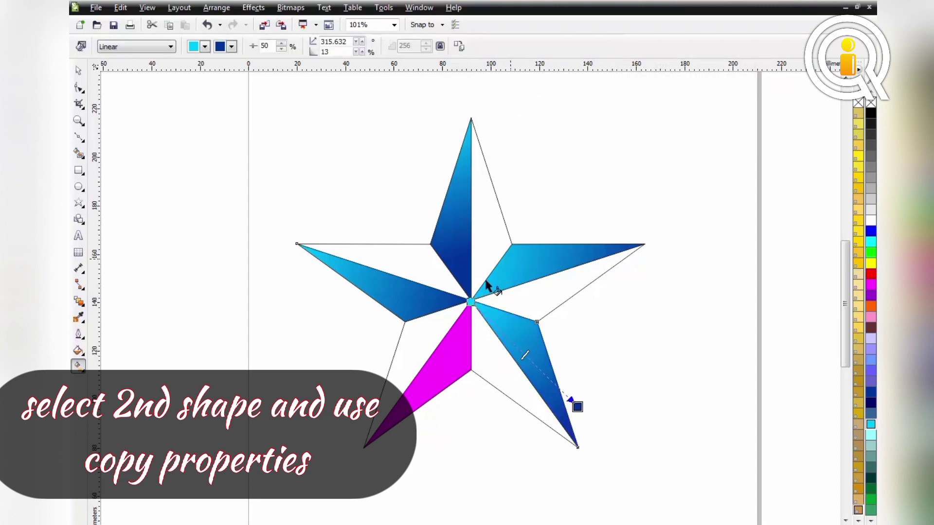
click(453, 380)
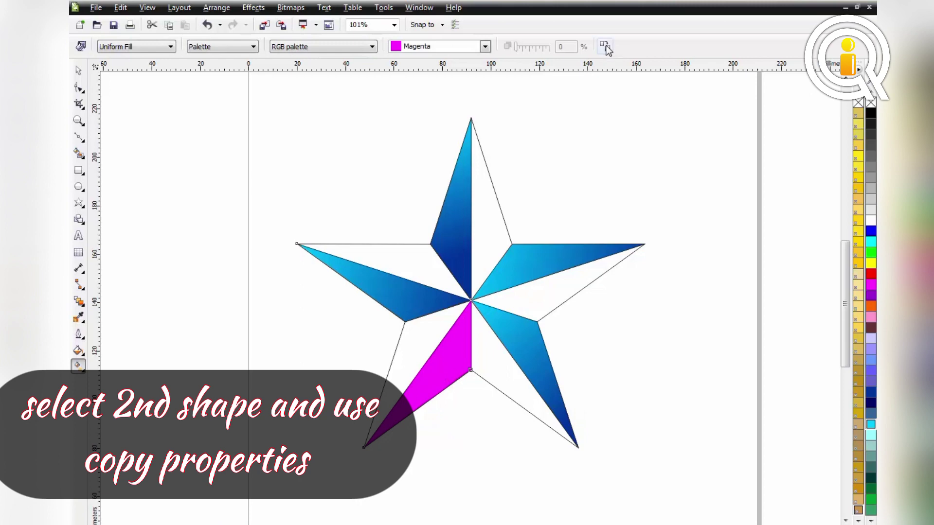
click(606, 46)
click(431, 217)
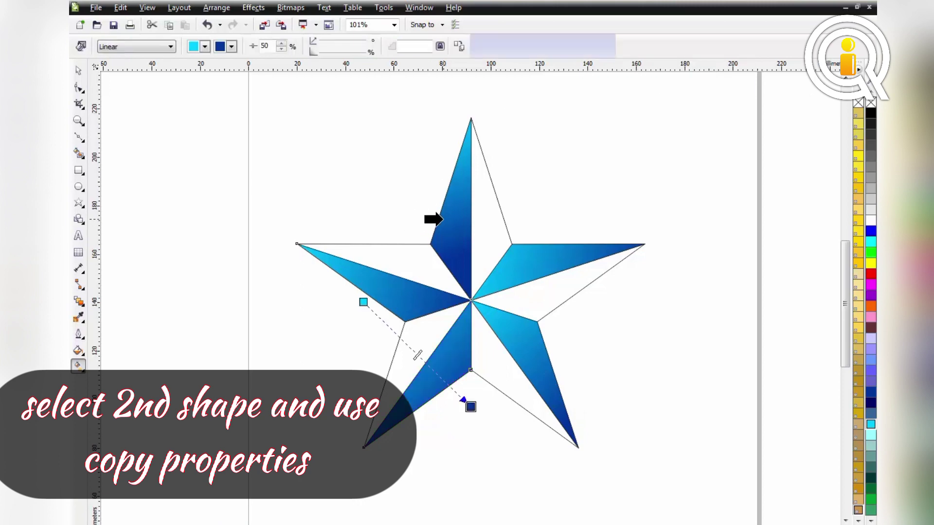
Copy the blue gradient fill onto the unfilled base star and angle it from light blue at lower left to dark blue at upper right.
click(493, 214)
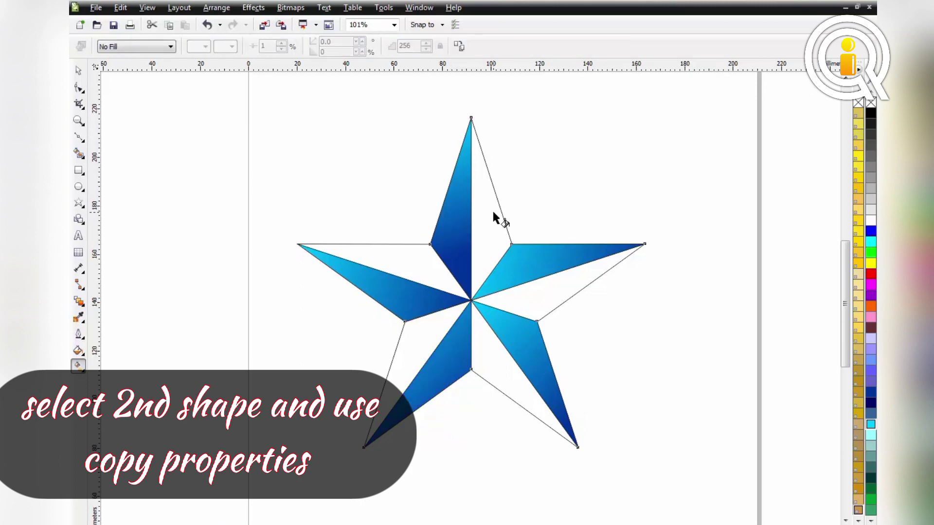
click(459, 46)
click(513, 252)
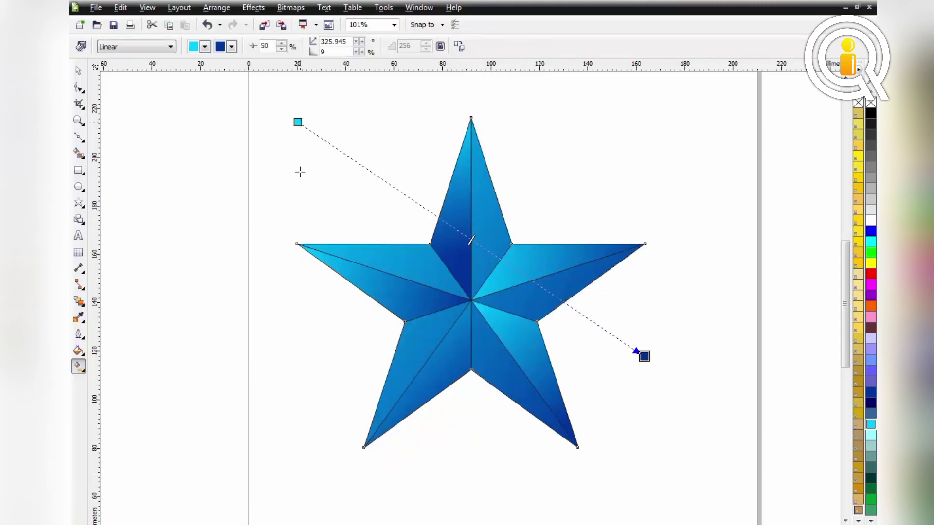
drag(298, 122, 257, 324)
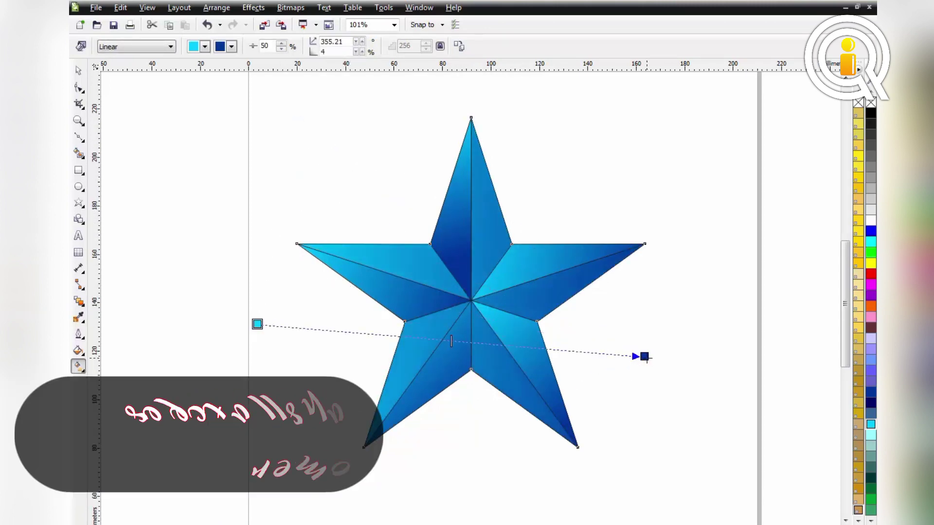
drag(647, 358, 631, 169)
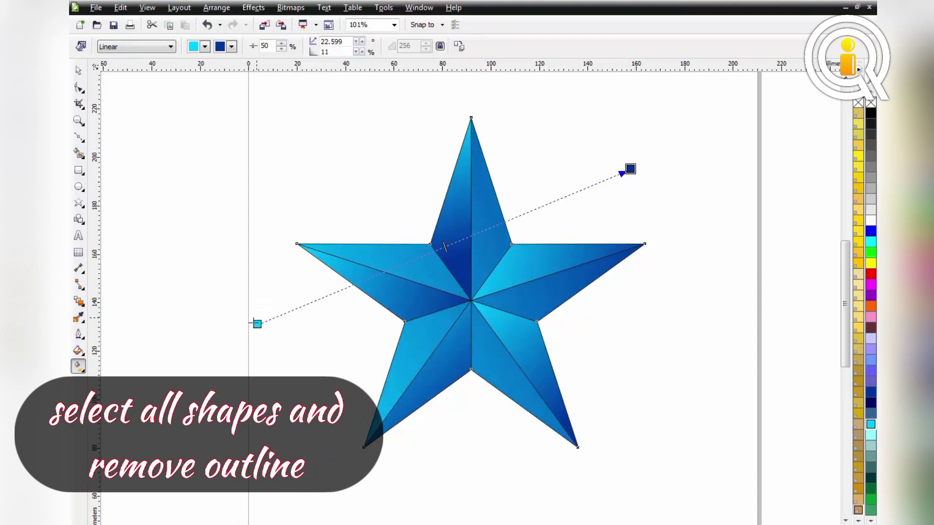
drag(257, 323, 290, 405)
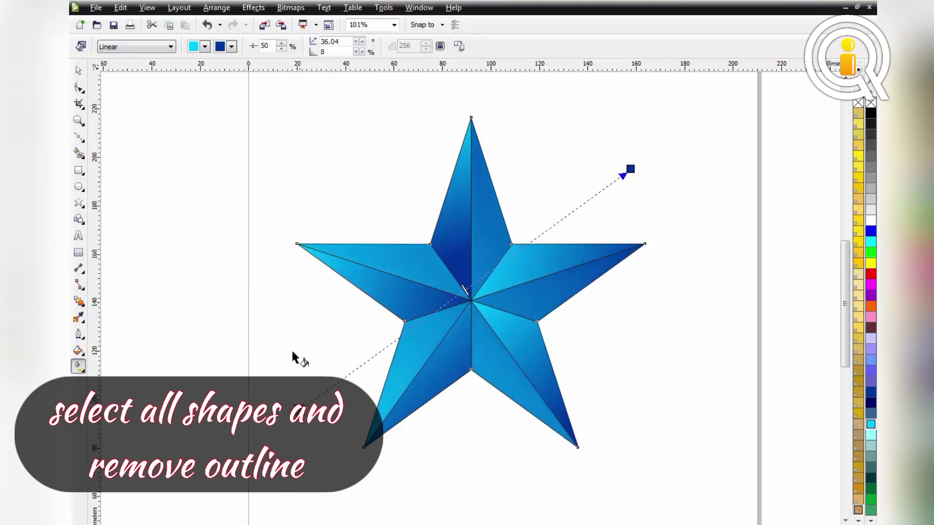
Select all shapes of the star and remove their outlines.
key(space)
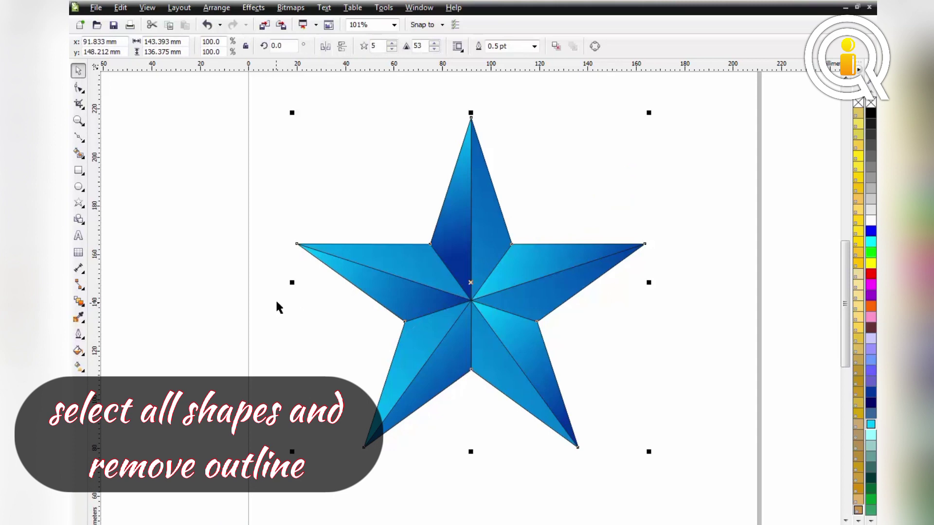
key(ctrl+a)
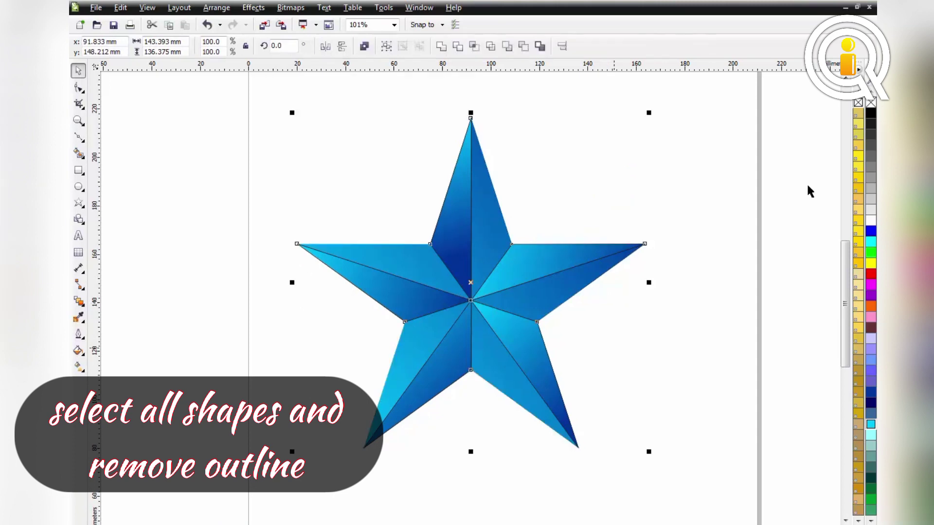
right_click(858, 102)
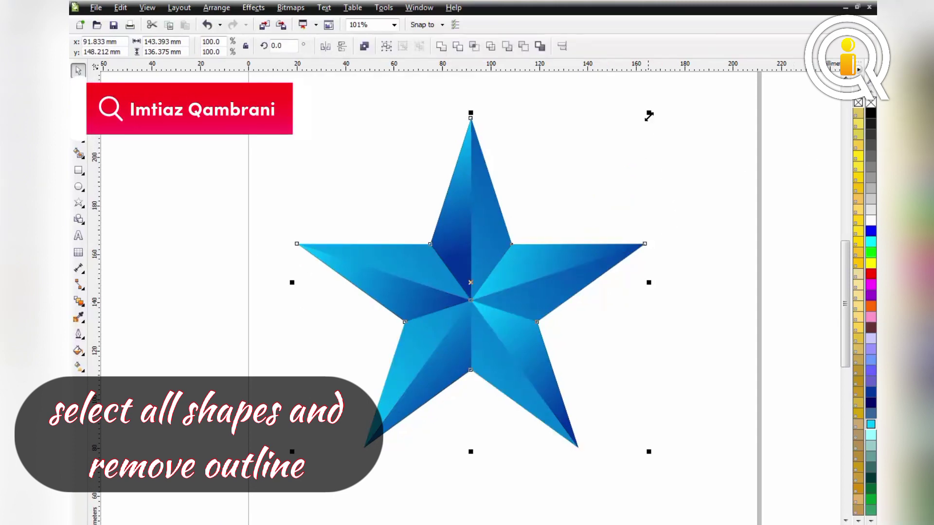
Scale the whole star down to about 78 mm wide and place a duplicate beside it.
drag(649, 116, 488, 214)
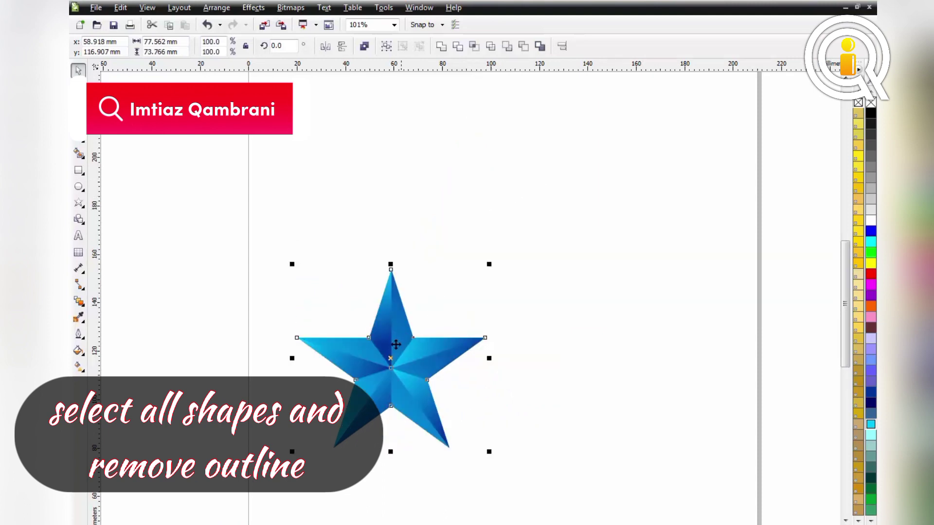
drag(395, 345, 541, 290)
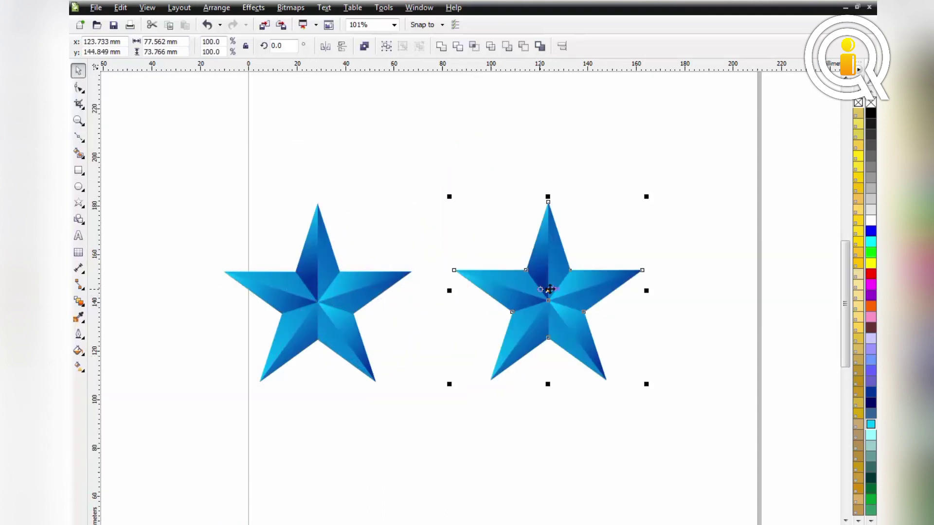
Change the gradient end colour of the duplicate star's left-hand top-arm facet to dark red.
click(666, 230)
click(563, 272)
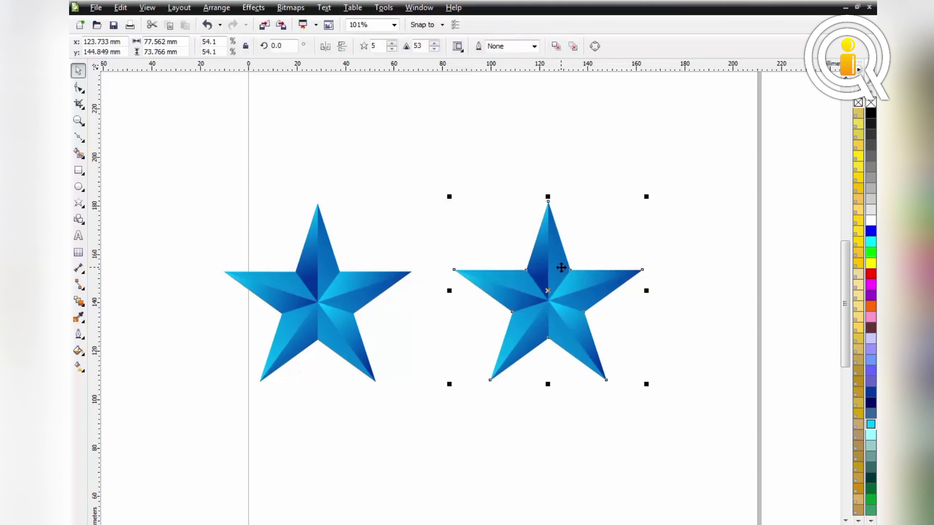
click(679, 237)
click(559, 261)
key(g)
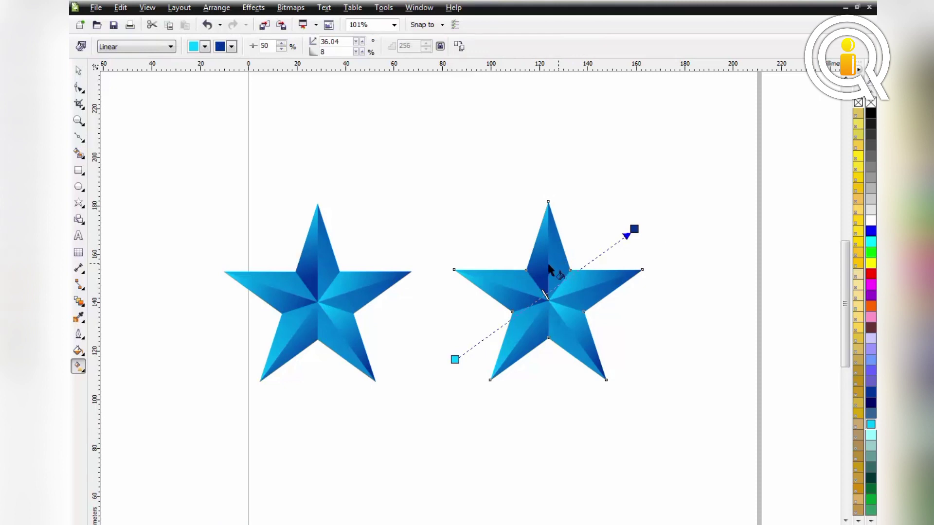
drag(526, 203, 547, 273)
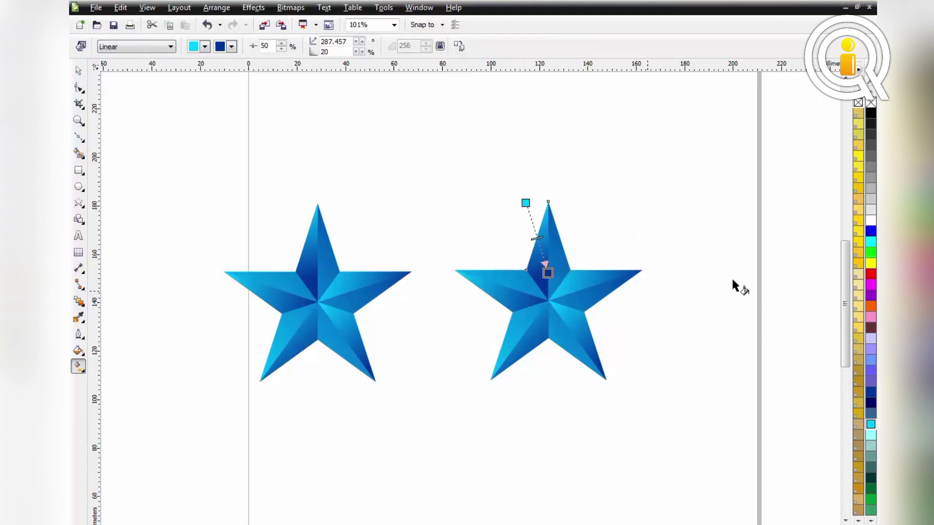
click(871, 520)
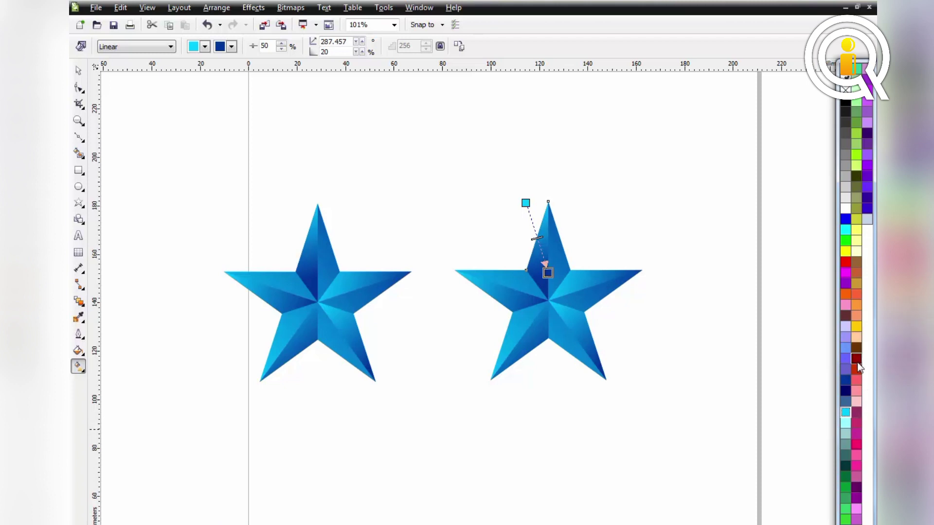
click(857, 363)
Set that facet's gradient start colour to red and stretch the gradient vertically from above the tip to the star's centre.
drag(519, 206, 531, 193)
click(871, 520)
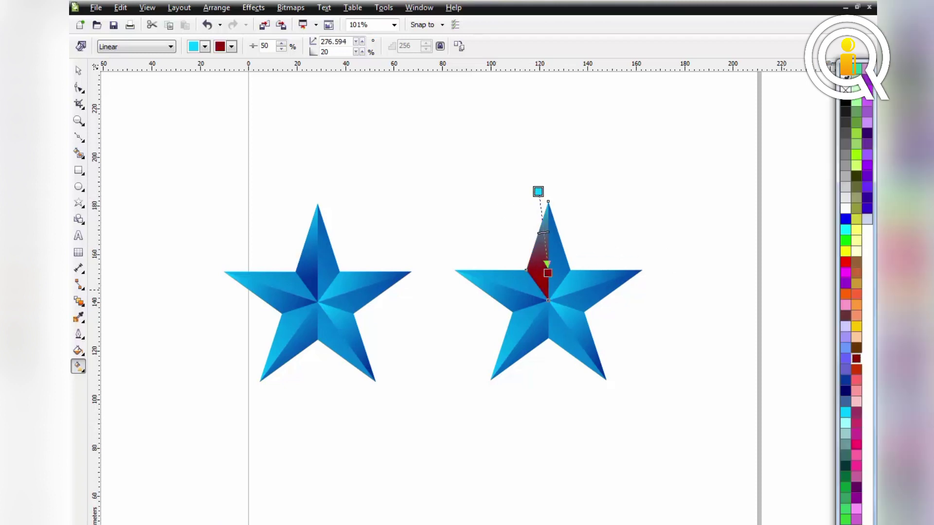
click(846, 262)
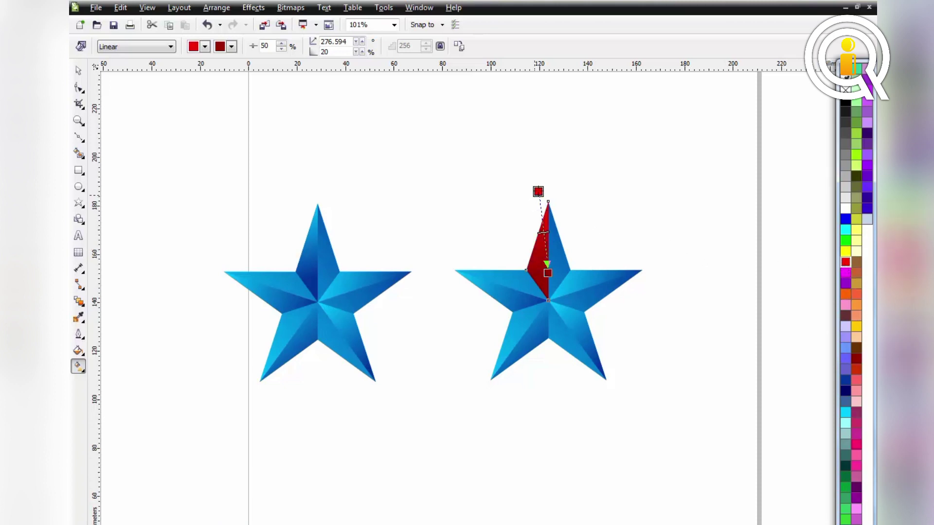
drag(538, 191, 545, 182)
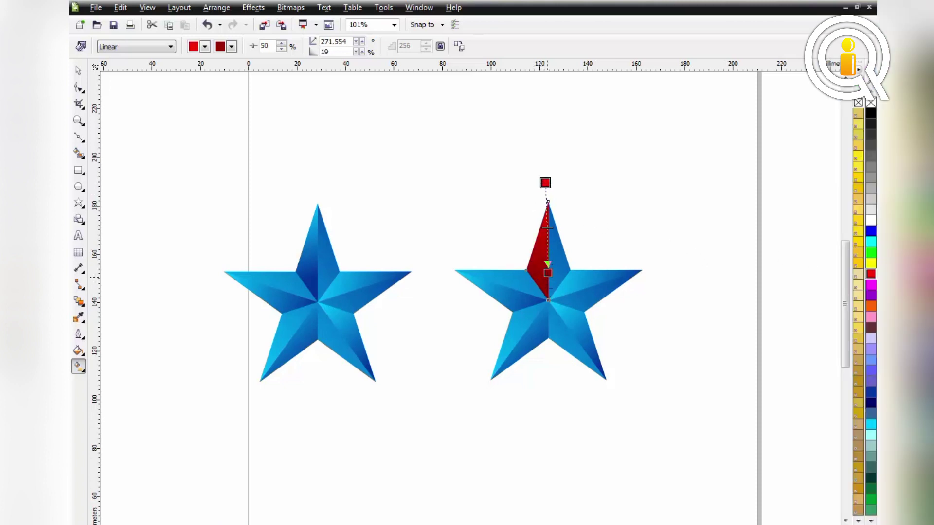
drag(548, 274, 545, 304)
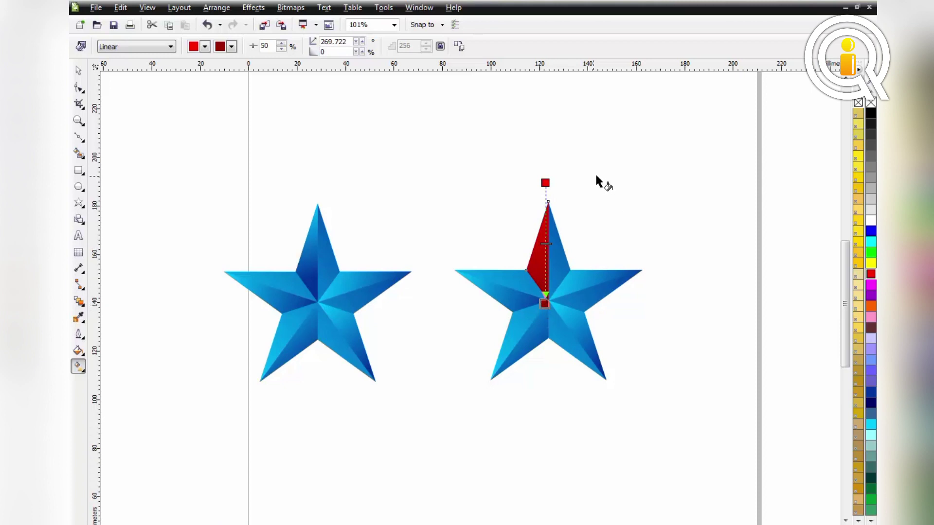
Copy the red gradient fill onto the duplicate star's upper right-arm facet and its outer lower-right-arm facet.
click(573, 278)
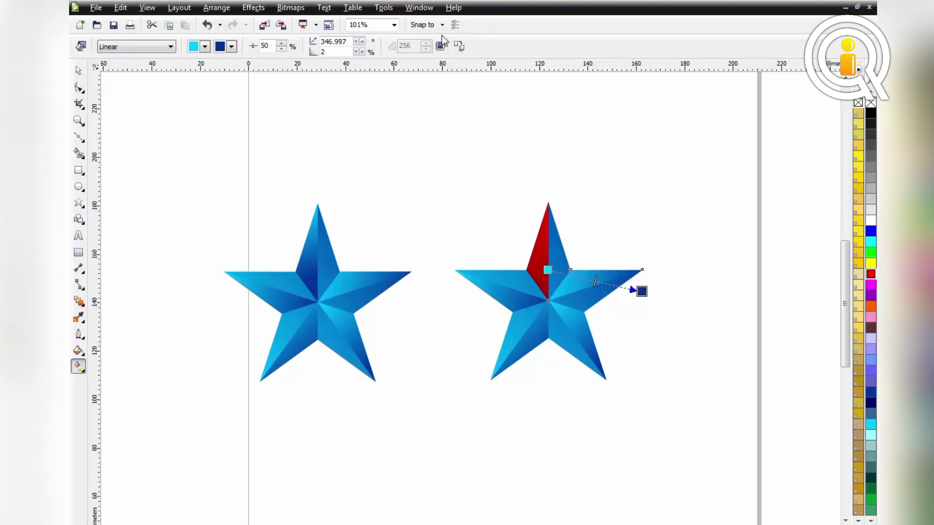
click(459, 46)
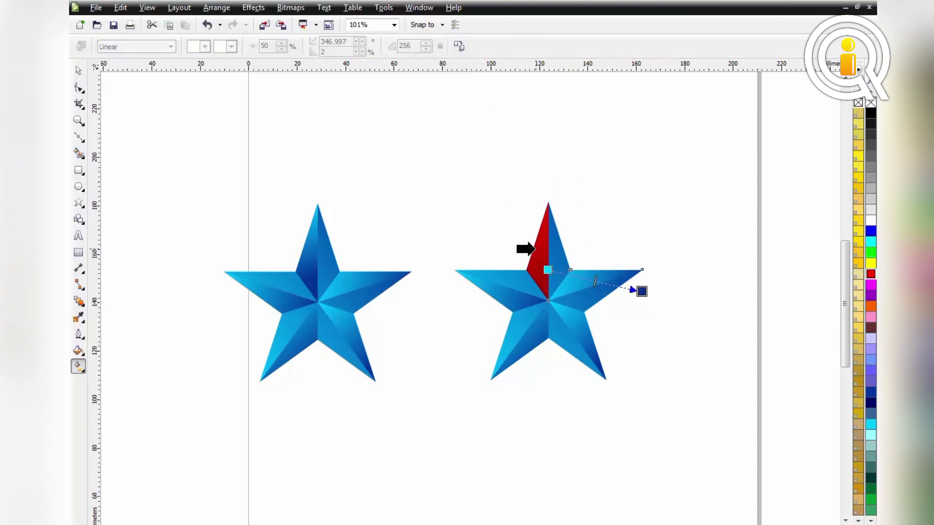
click(535, 249)
click(570, 322)
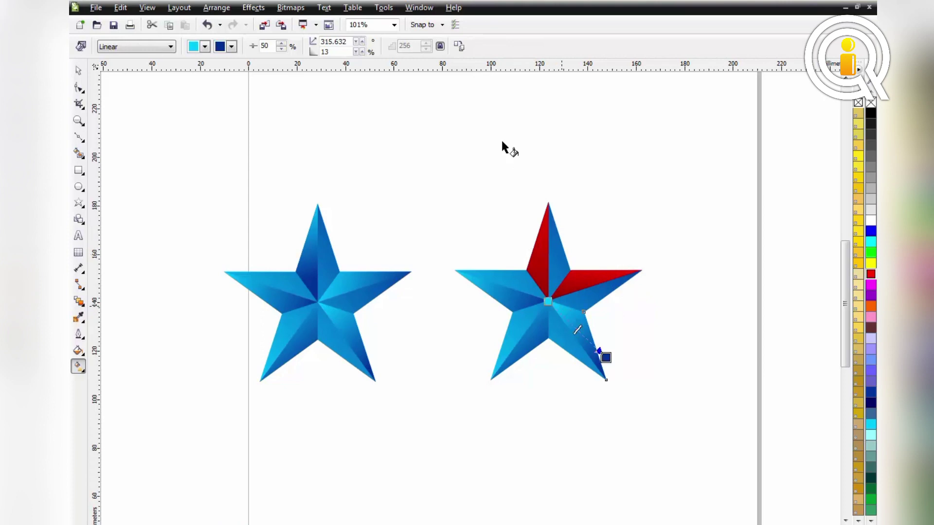
click(460, 46)
click(544, 246)
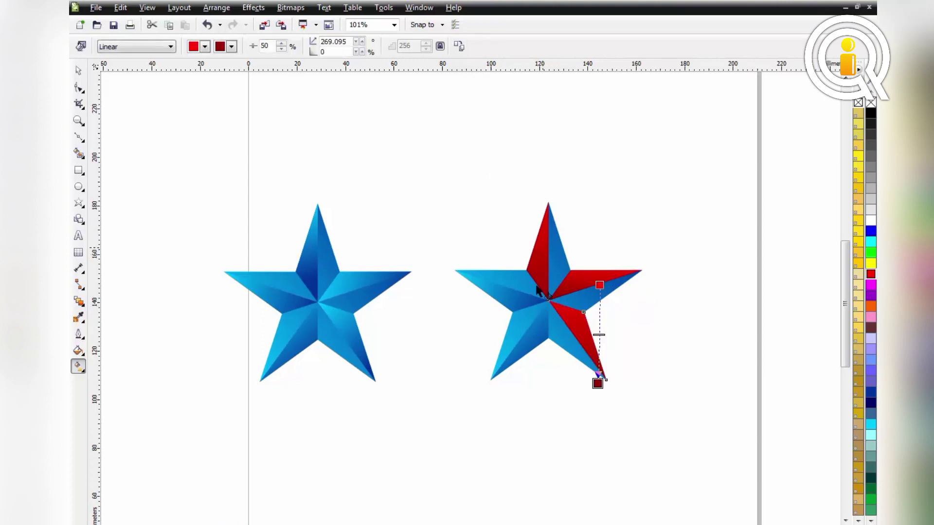
Copy the red gradient fill onto the duplicate star's inner lower-left-arm facet and its lower left-arm facet.
click(538, 328)
click(459, 47)
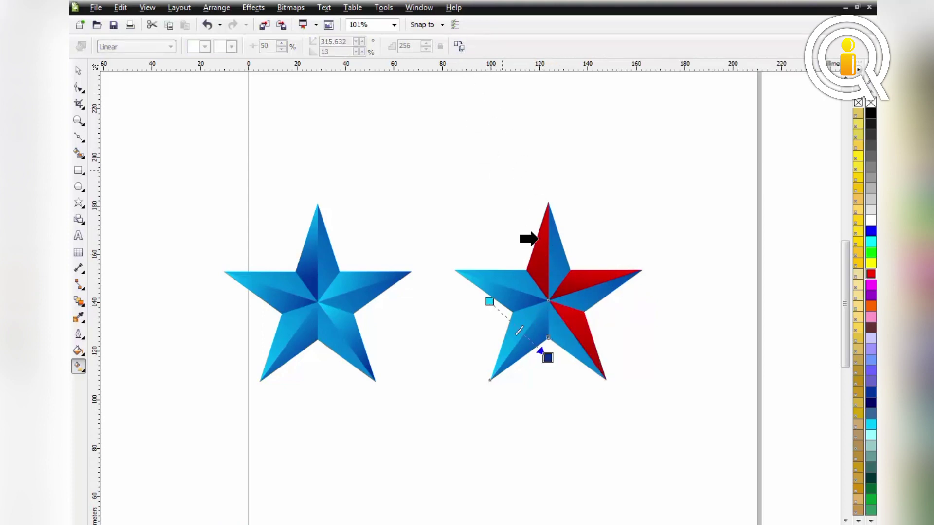
click(527, 238)
click(497, 294)
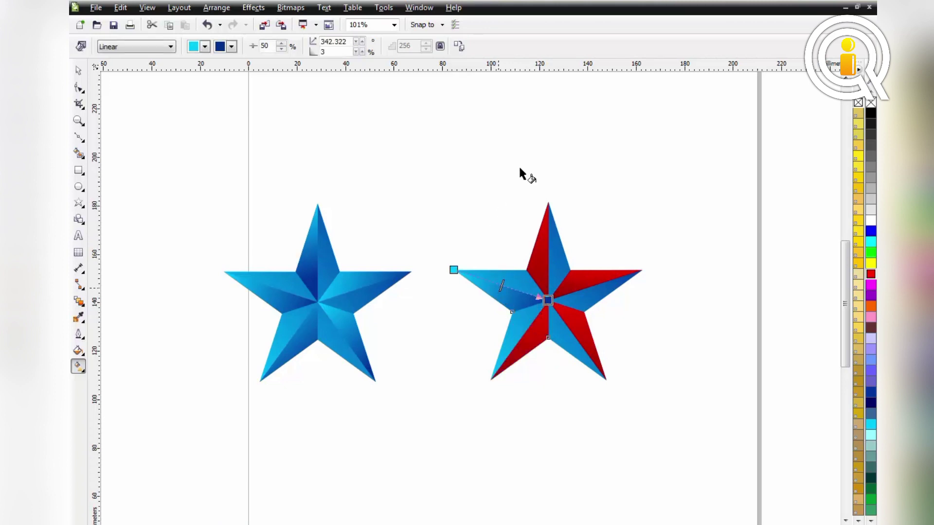
click(459, 47)
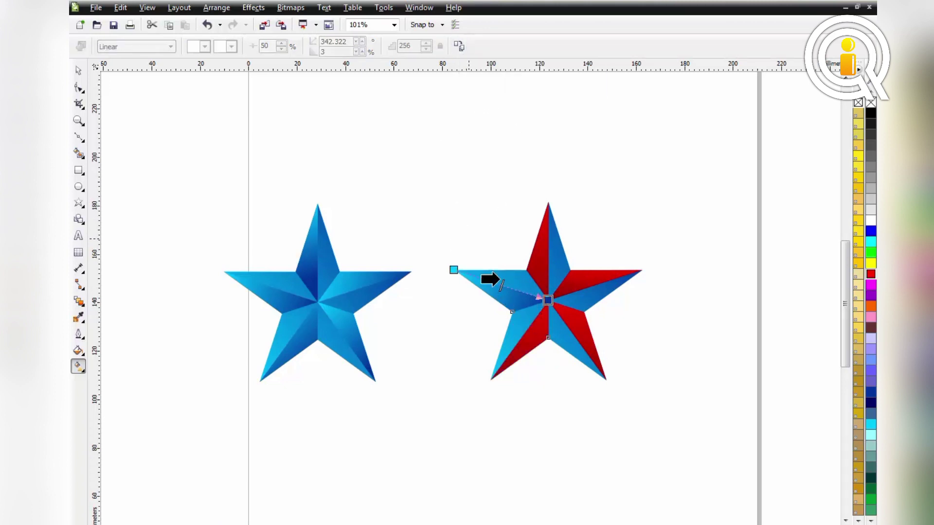
click(535, 260)
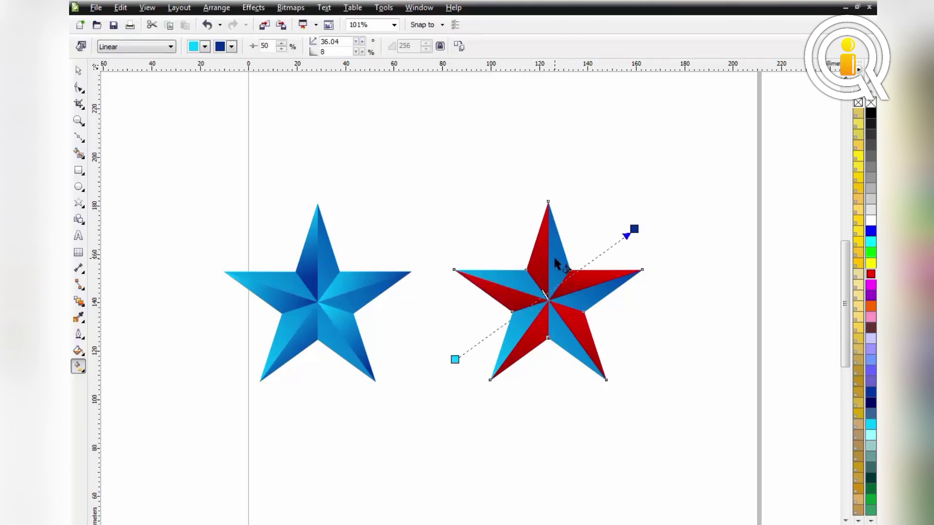
Copy the red gradient onto the duplicate's blue base star and angle it from red below the star to dark red above it.
click(460, 47)
click(576, 327)
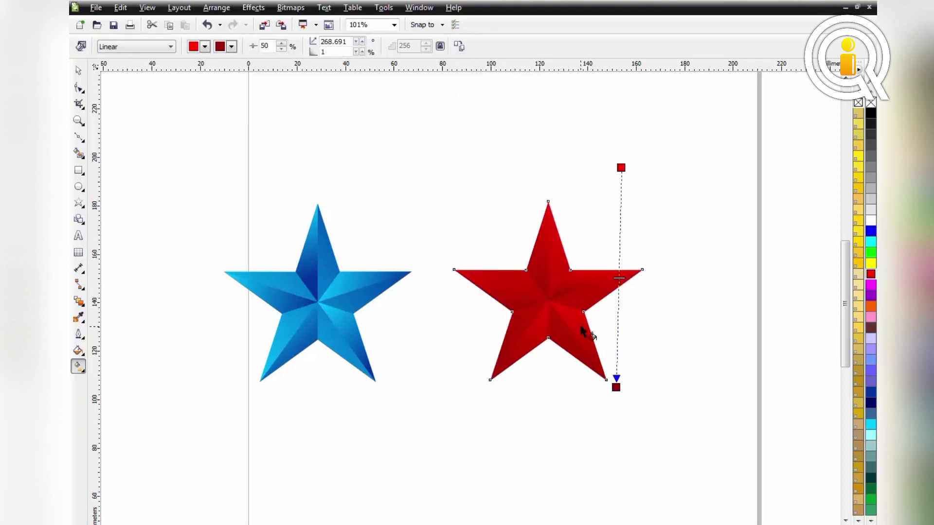
drag(622, 158, 458, 389)
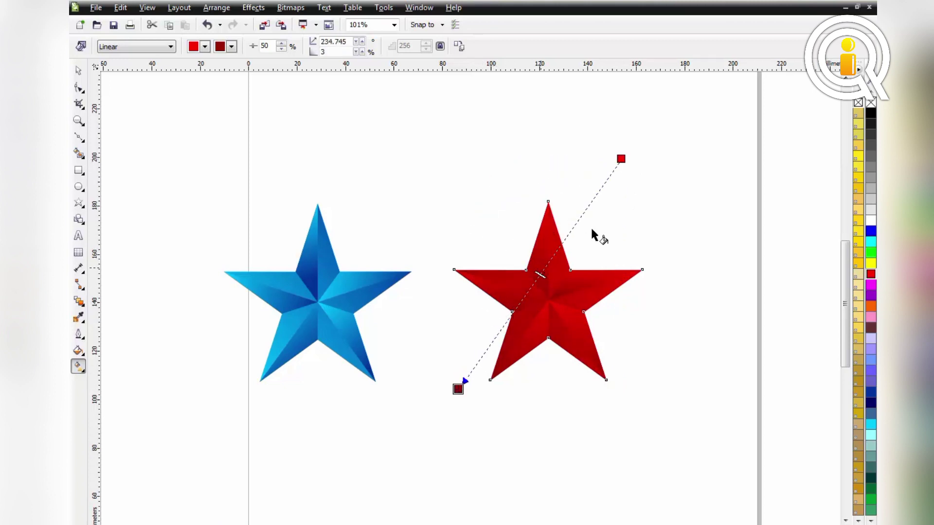
drag(627, 158, 644, 325)
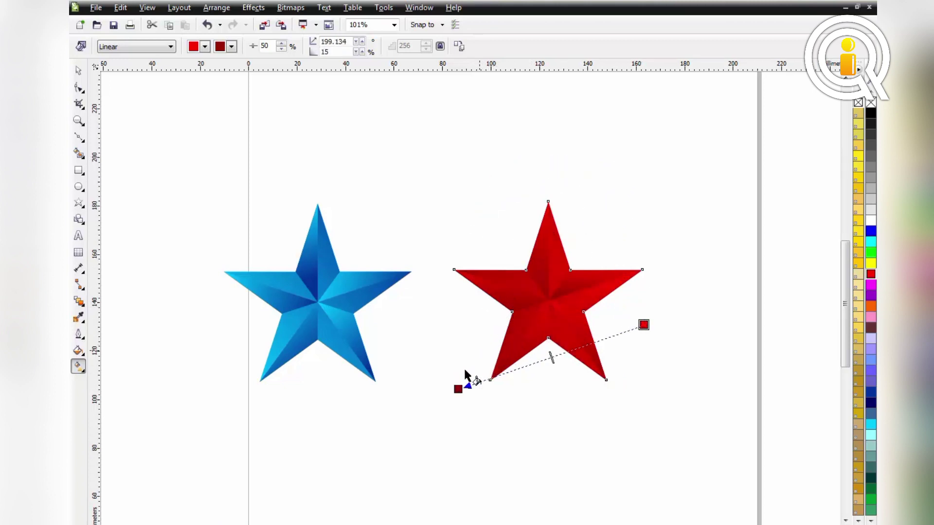
drag(458, 389, 475, 150)
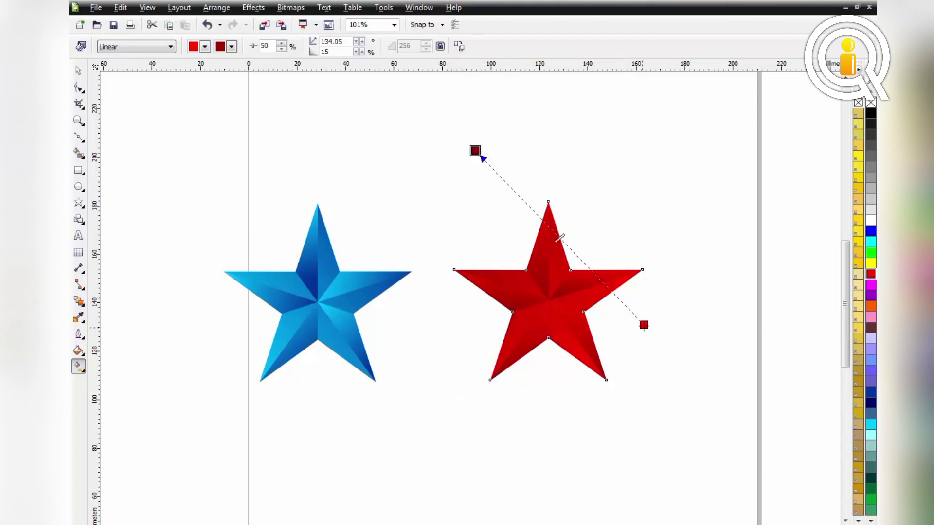
drag(643, 326, 604, 382)
mouse_move(469, 147)
mouse_down()
mouse_move(504, 201)
mouse_move(467, 130)
mouse_up()
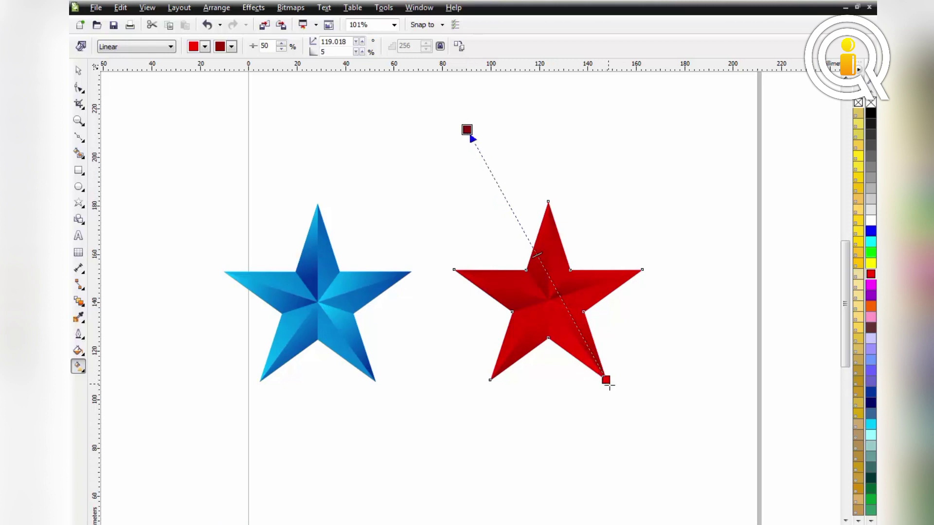
drag(608, 384, 511, 453)
drag(467, 130, 575, 149)
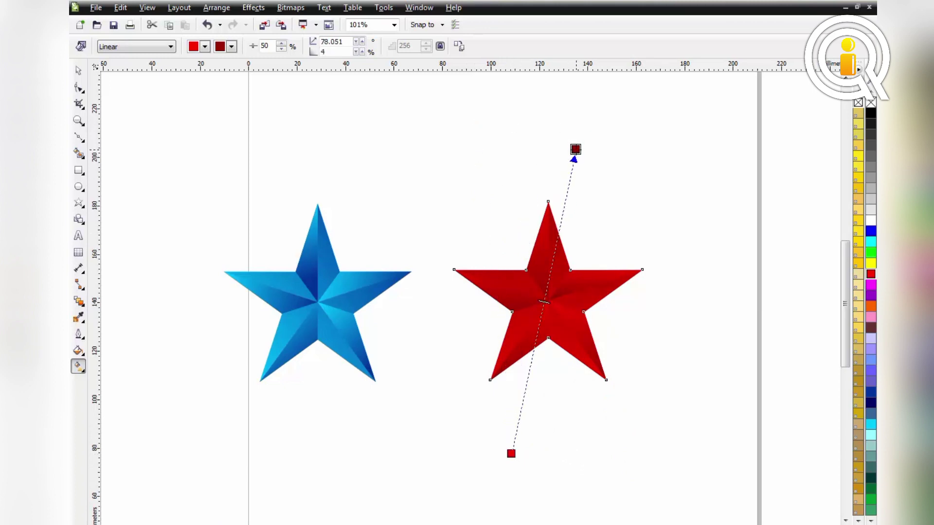
Deselect the red star and preview both finished stars in full-screen view.
click(78, 71)
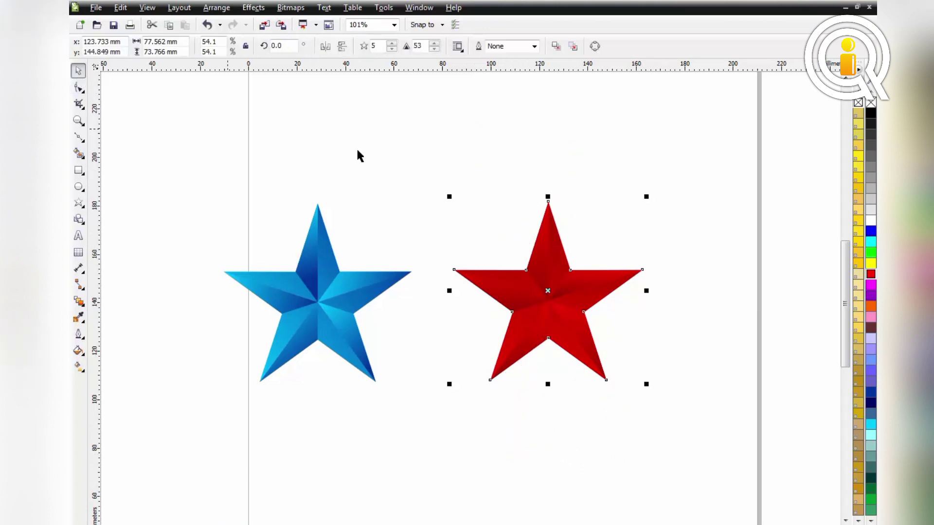
click(416, 145)
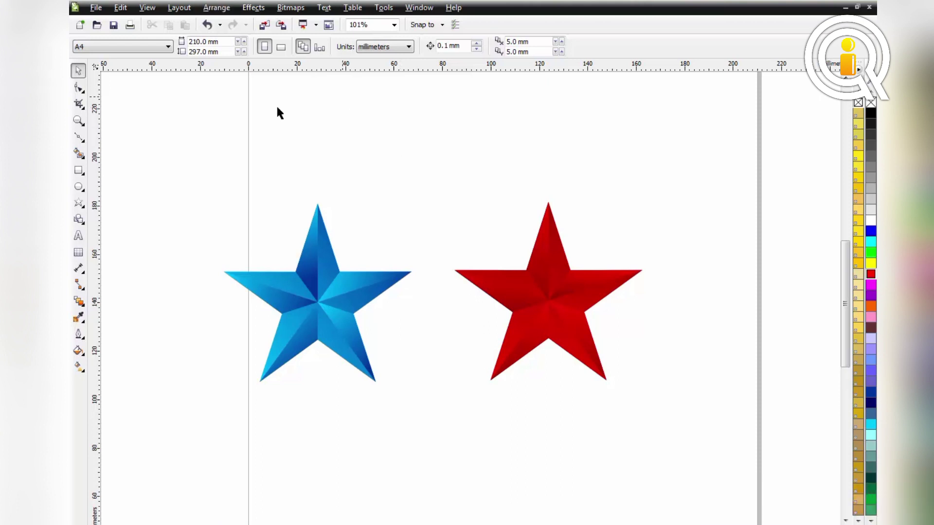
click(147, 8)
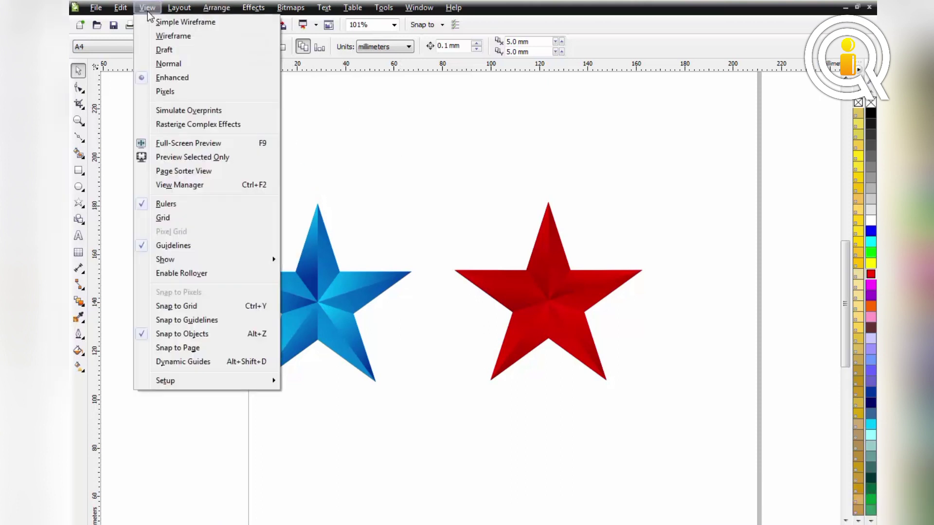
click(193, 143)
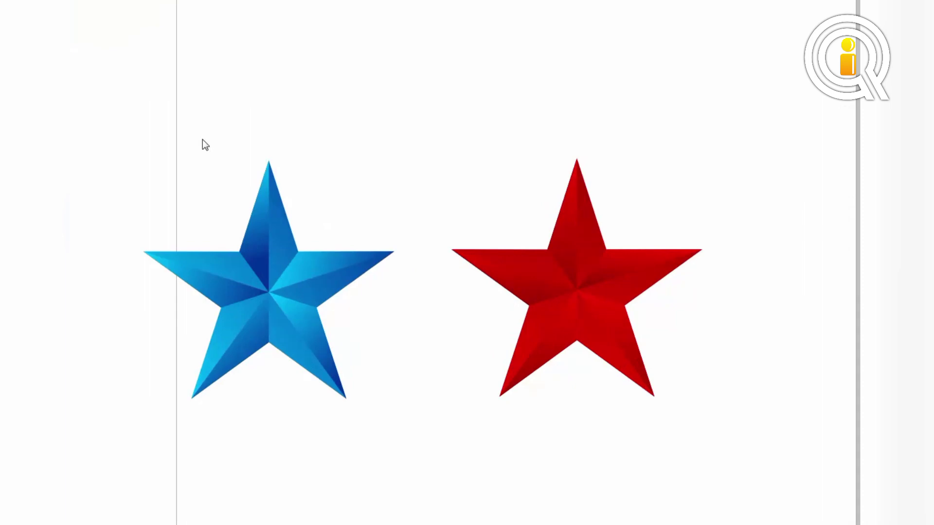